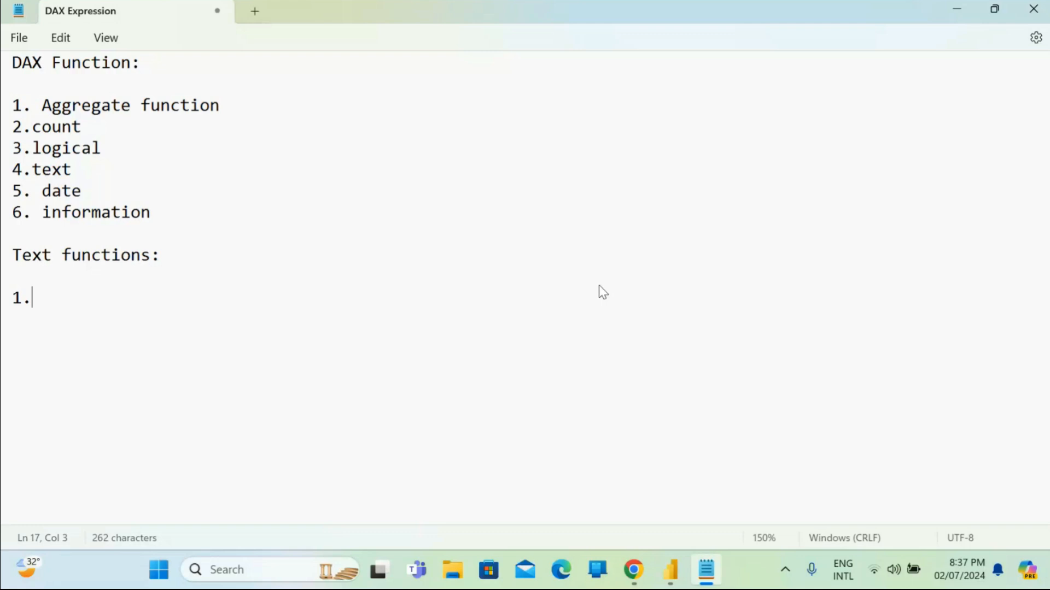
List the first four text functions as numbered lines: left/right, trim, concatenation and len.
{"action": "type", "text": "left/right"}
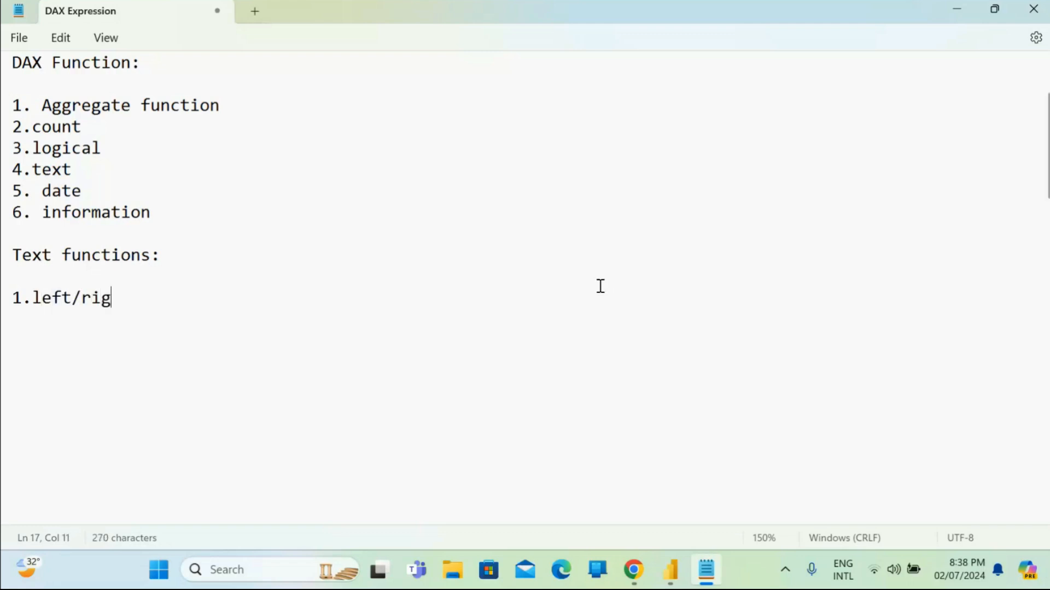
{"action": "key", "text": "Return"}
{"action": "type", "text": "2. trim"}
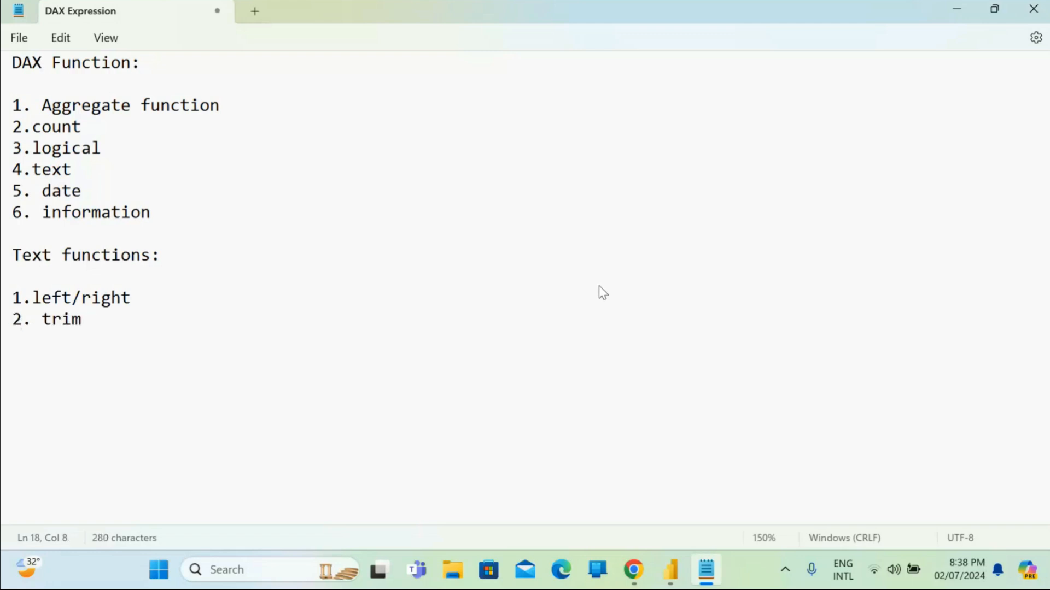
{"action": "key", "text": "Return"}
{"action": "type", "text": "3. concatination"}
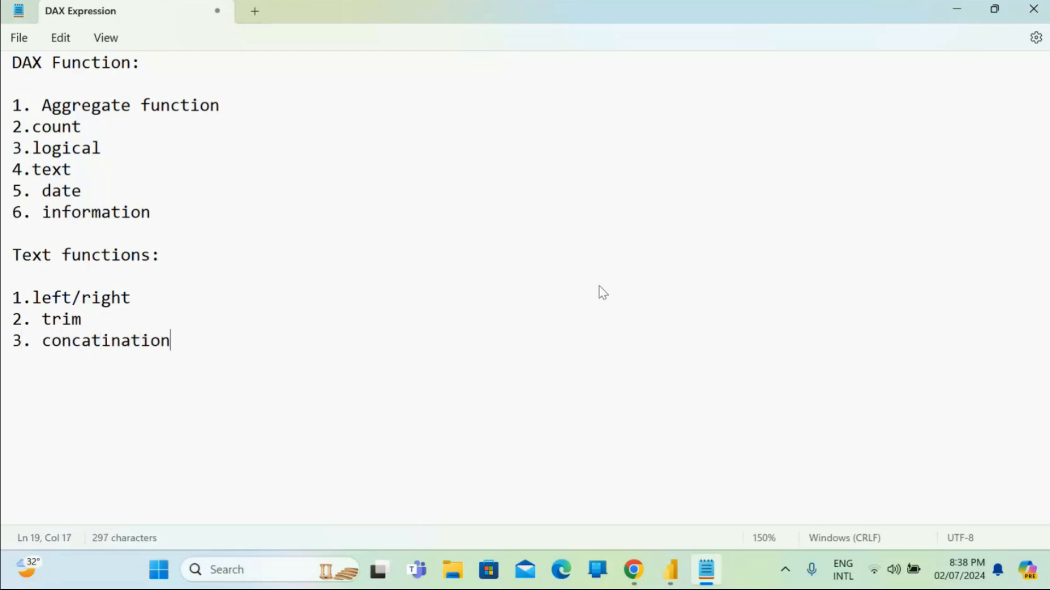
{"action": "key", "text": "Return"}
{"action": "type", "text": "4."}
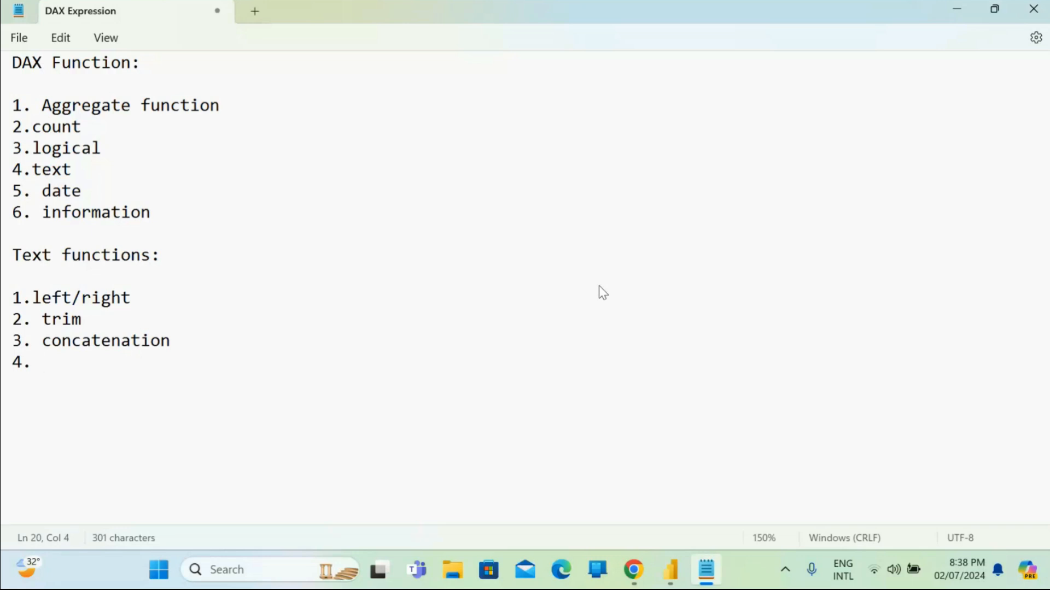
{"action": "type", "text": "len"}
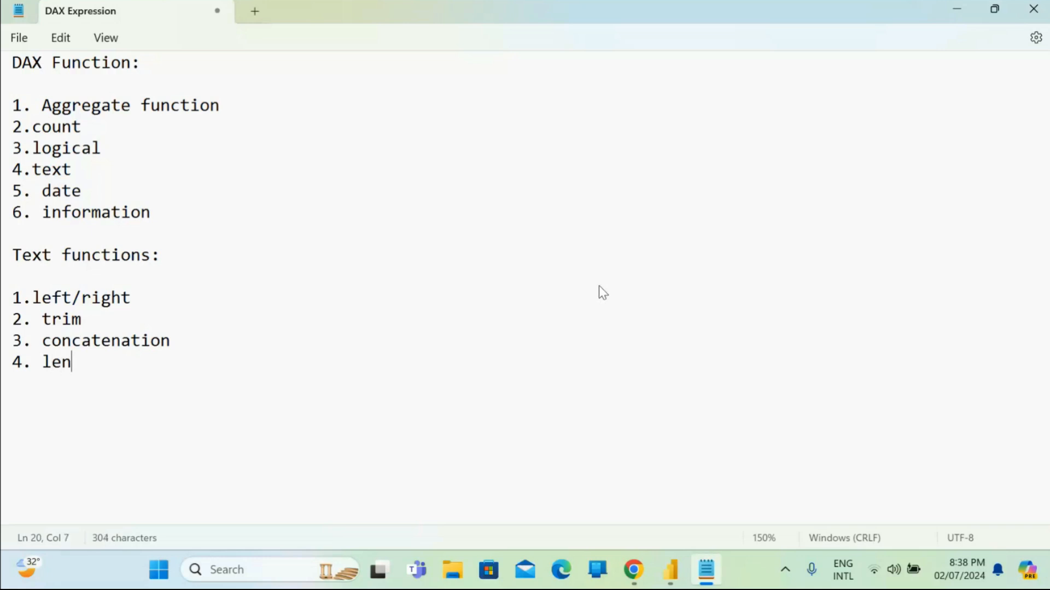
Add items 5 to 7 to the text functions list: upper/lower, replace and search.
{"action": "key", "text": "Return"}
{"action": "type", "text": "5. upper"}
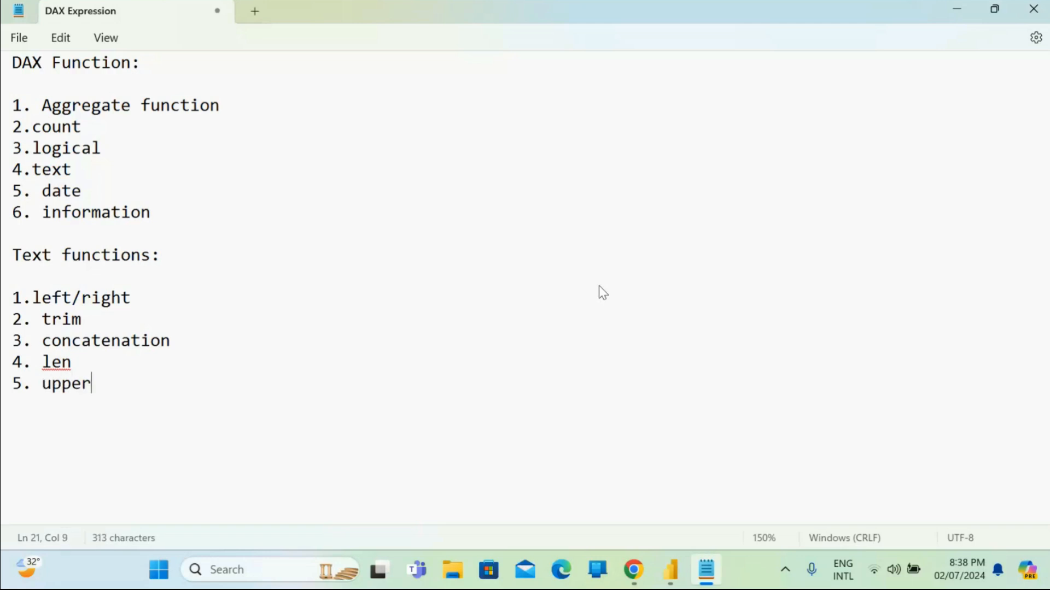
{"action": "type", "text": "/lower"}
{"action": "key", "text": "Return"}
{"action": "type", "text": "6/"}
{"action": "key", "text": "BackSpace"}
{"action": "type", "text": ". replace"}
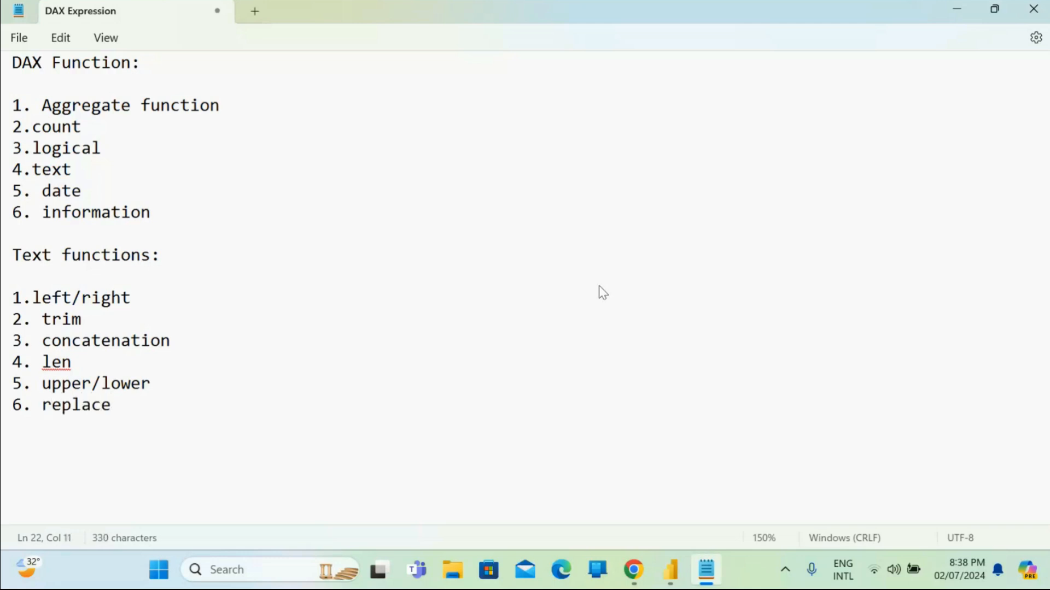
{"action": "key", "text": "Return"}
{"action": "type", "text": "7. search"}
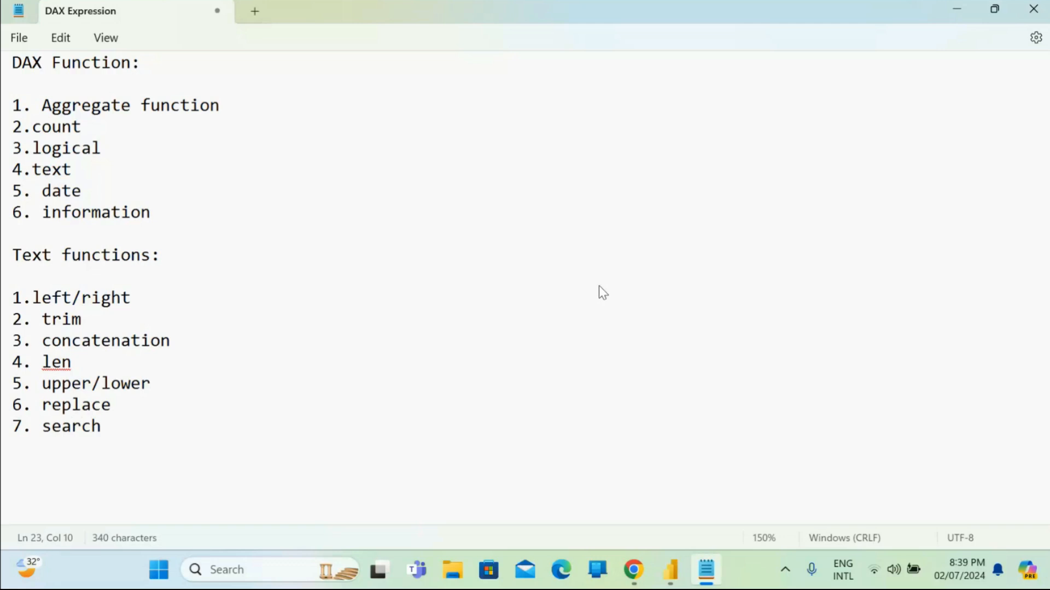
Switch to Power BI Desktop and show the data of the Products sales table.
{"action": "left_click", "coordinate": [671, 570]}
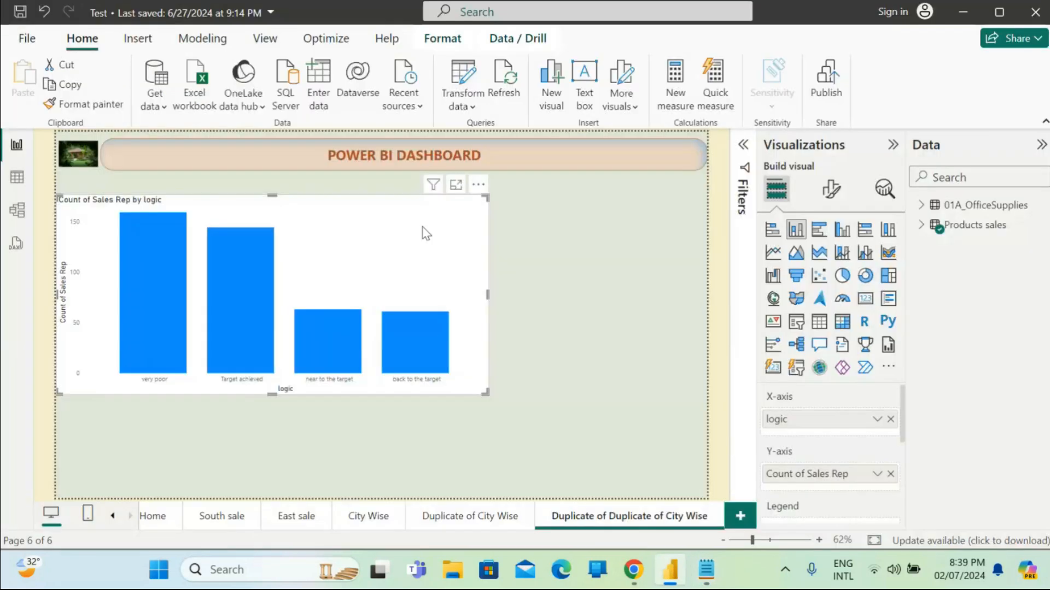
{"action": "left_click", "coordinate": [15, 181]}
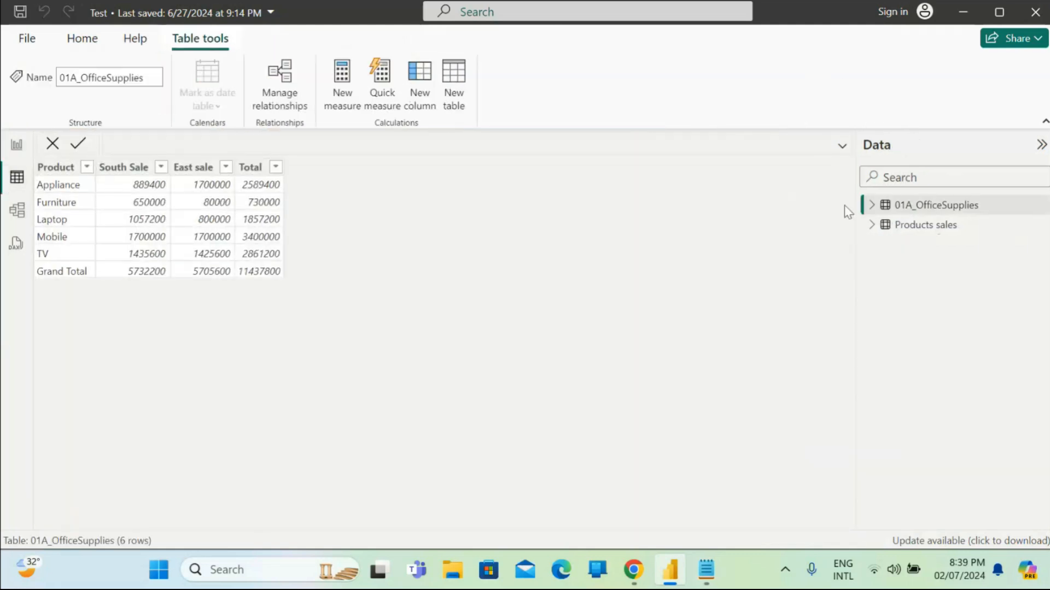
{"action": "mouse_move", "coordinate": [928, 230]}
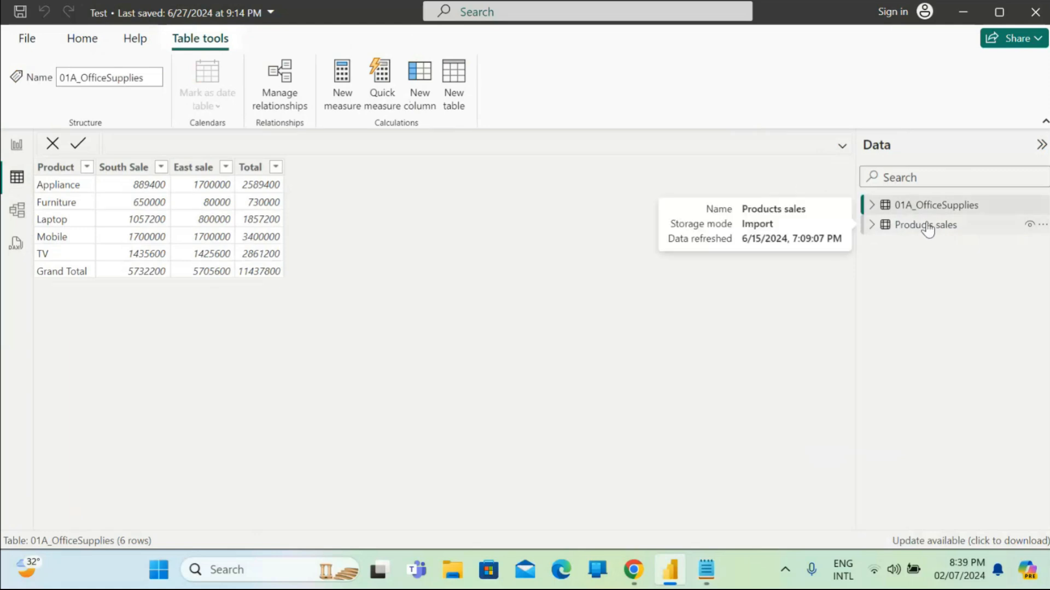
{"action": "left_click", "coordinate": [928, 228]}
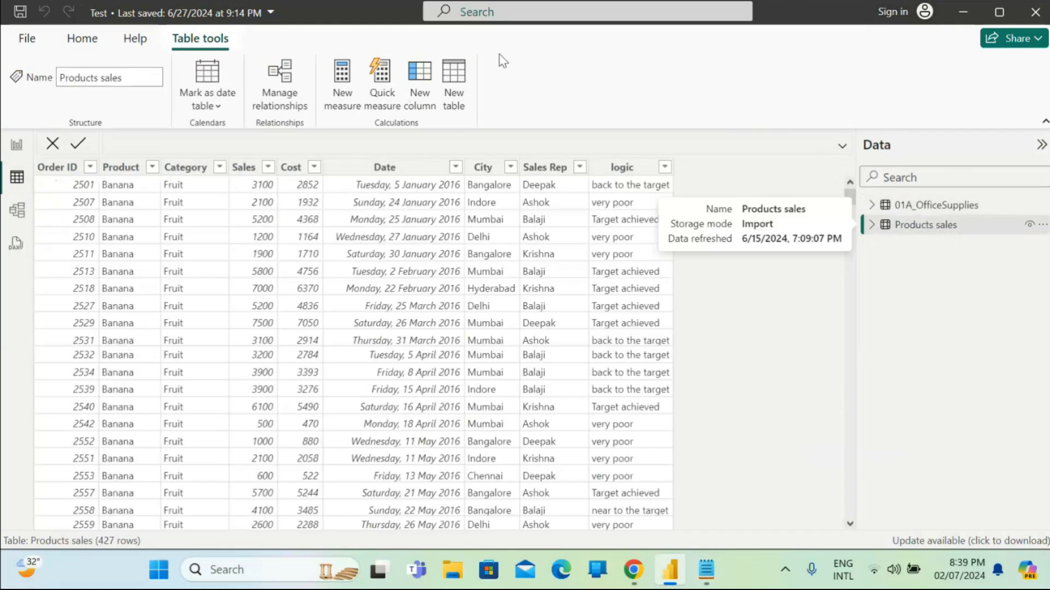
Add a calculated column to Products sales with the formula txt = LEFT('Products sales'[City],4).
{"action": "left_click", "coordinate": [418, 73]}
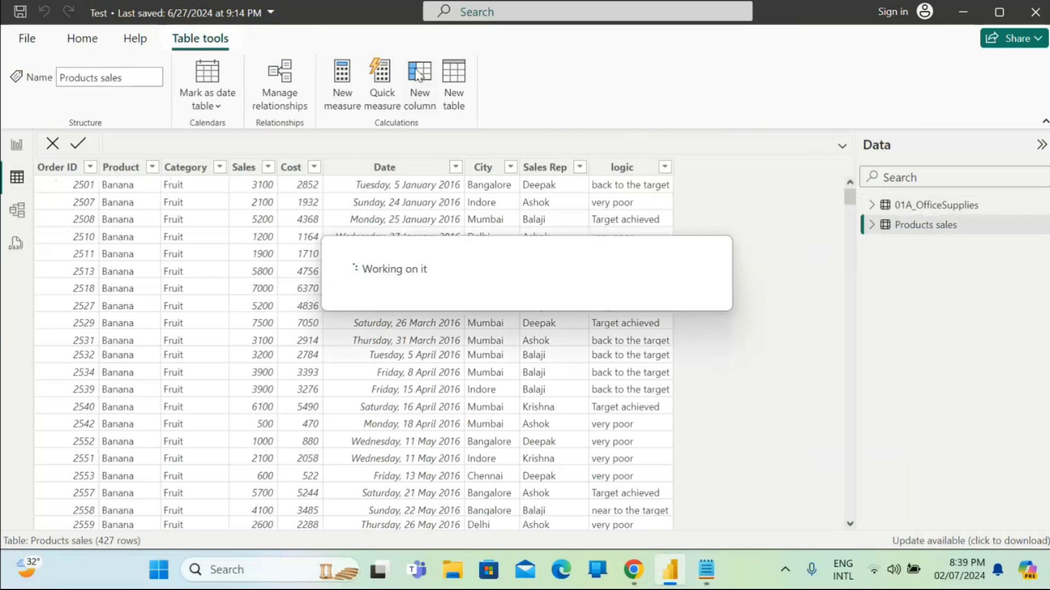
{"action": "key", "text": "BackSpace"}
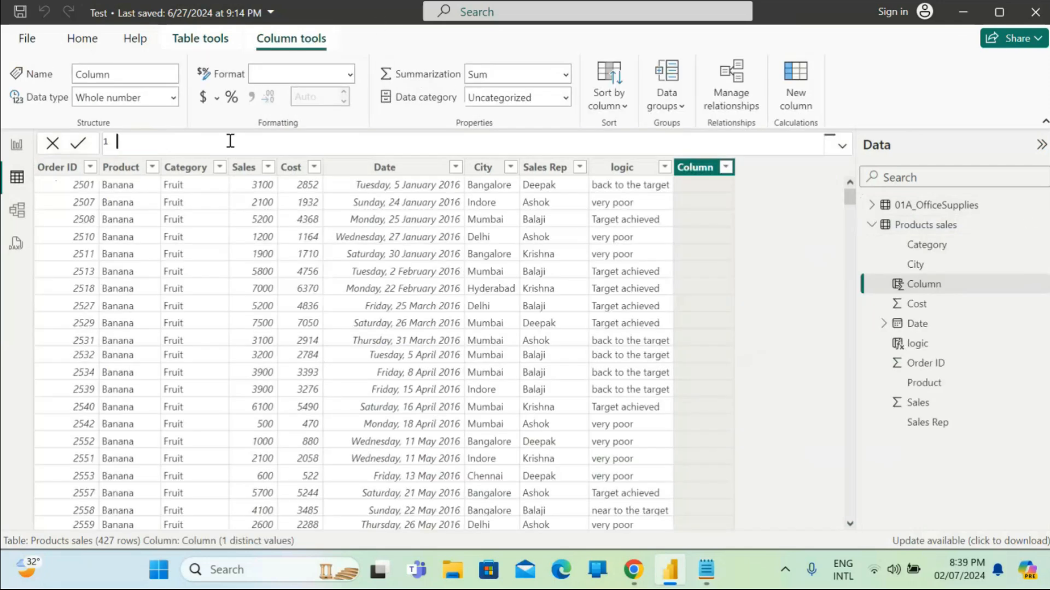
{"action": "type", "text": "txt ="}
{"action": "left_click", "coordinate": [503, 173]}
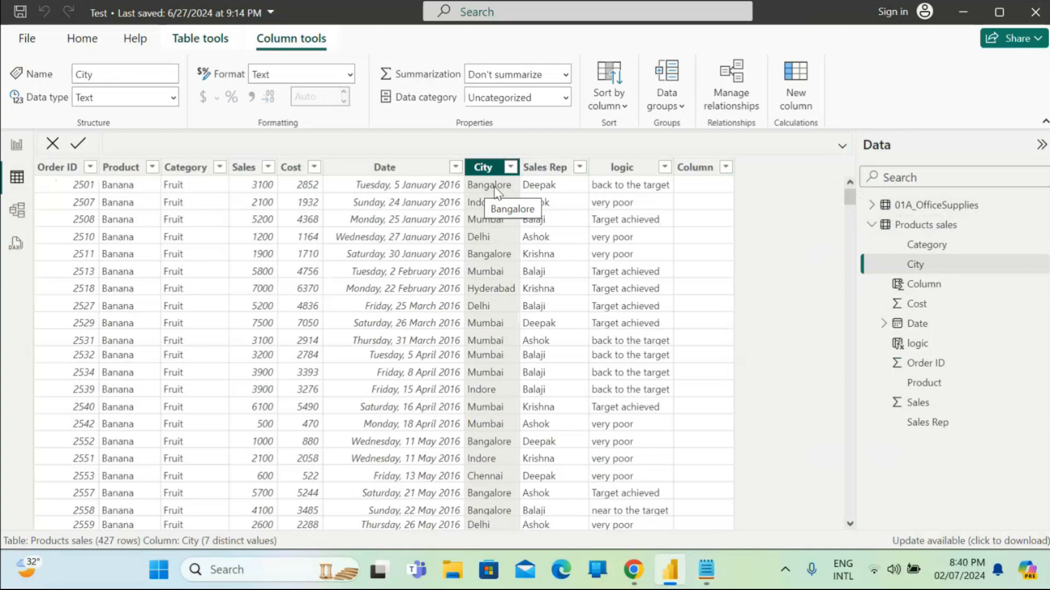
{"action": "left_click", "coordinate": [696, 168]}
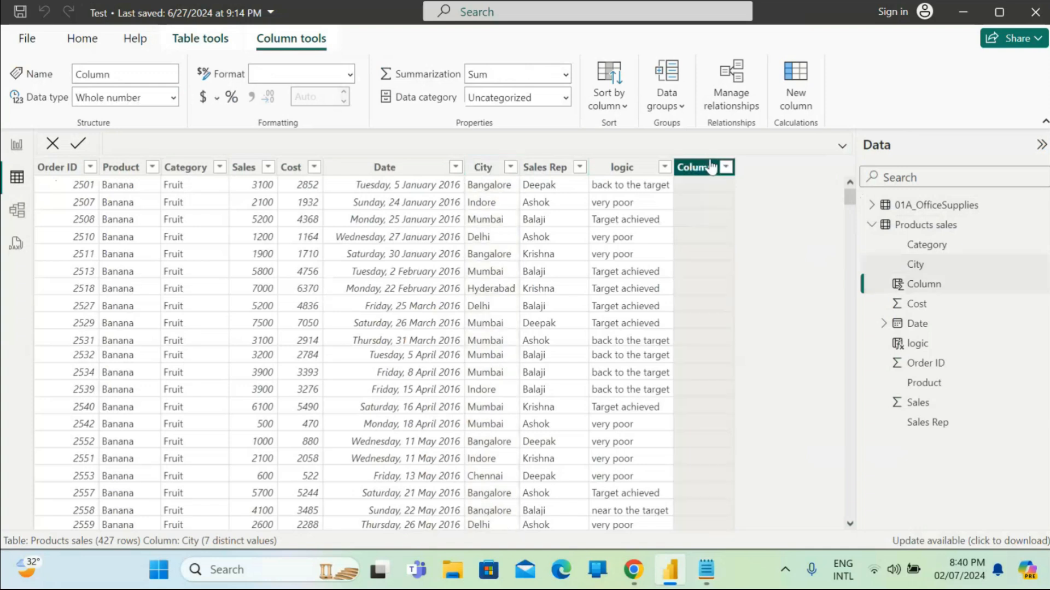
{"action": "type", "text": "t"}
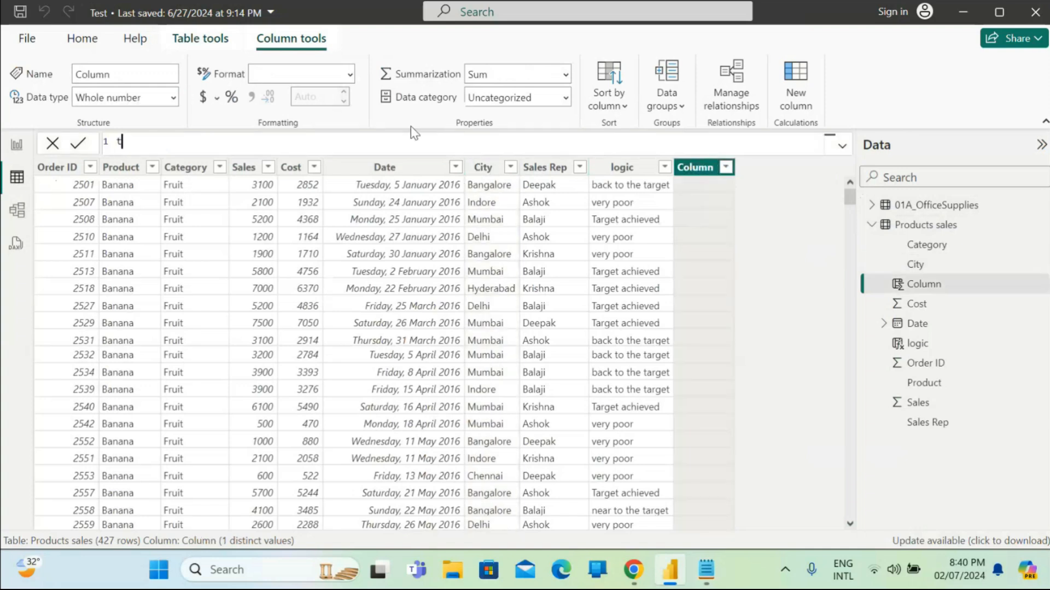
{"action": "type", "text": "xt = LEFT("}
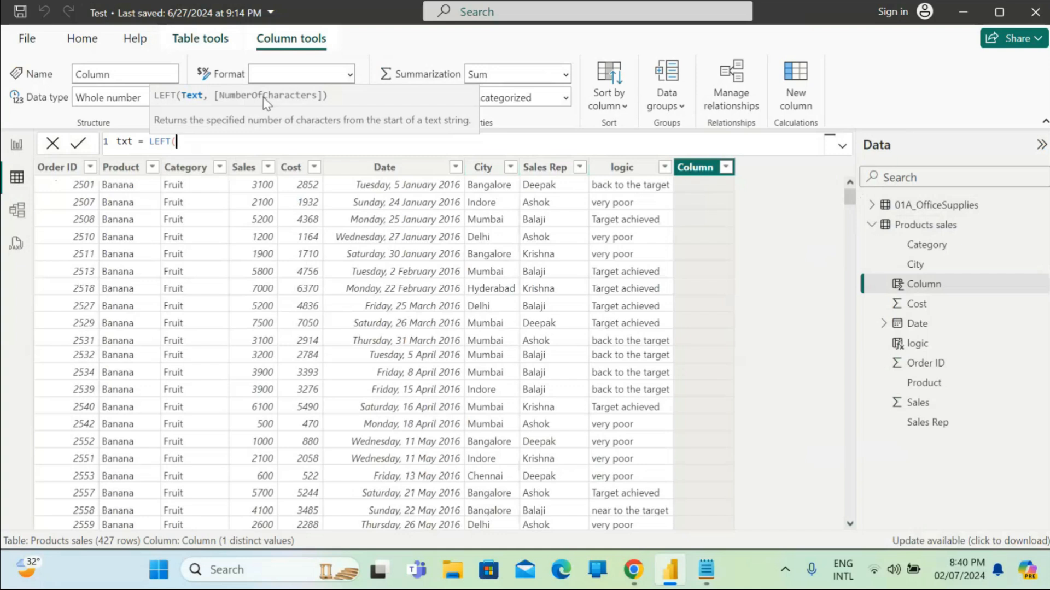
{"action": "type", "text": "city"}
{"action": "key", "text": "Tab"}
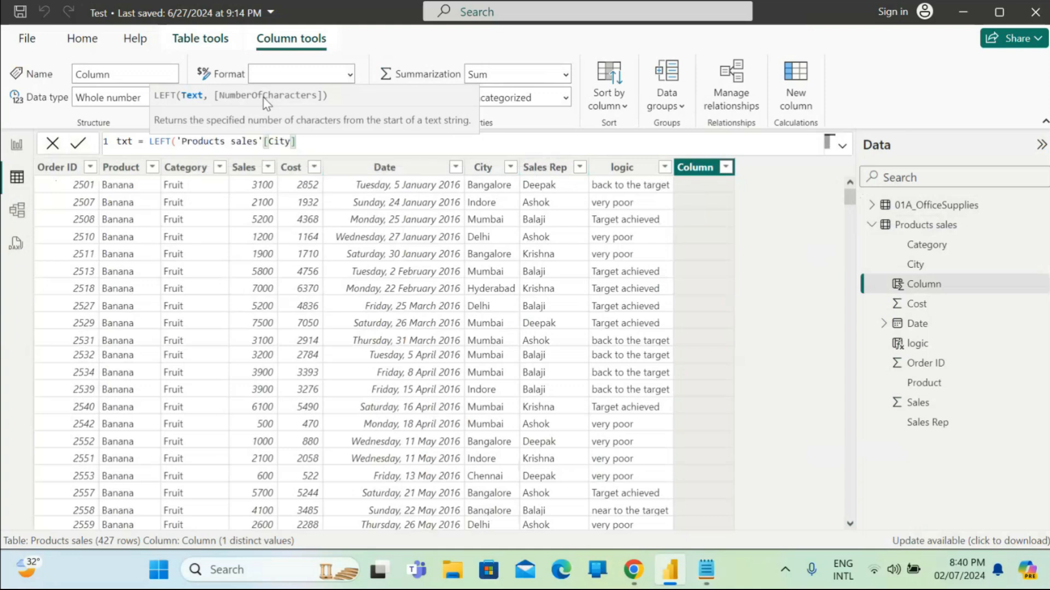
{"action": "type", "text": ",4"}
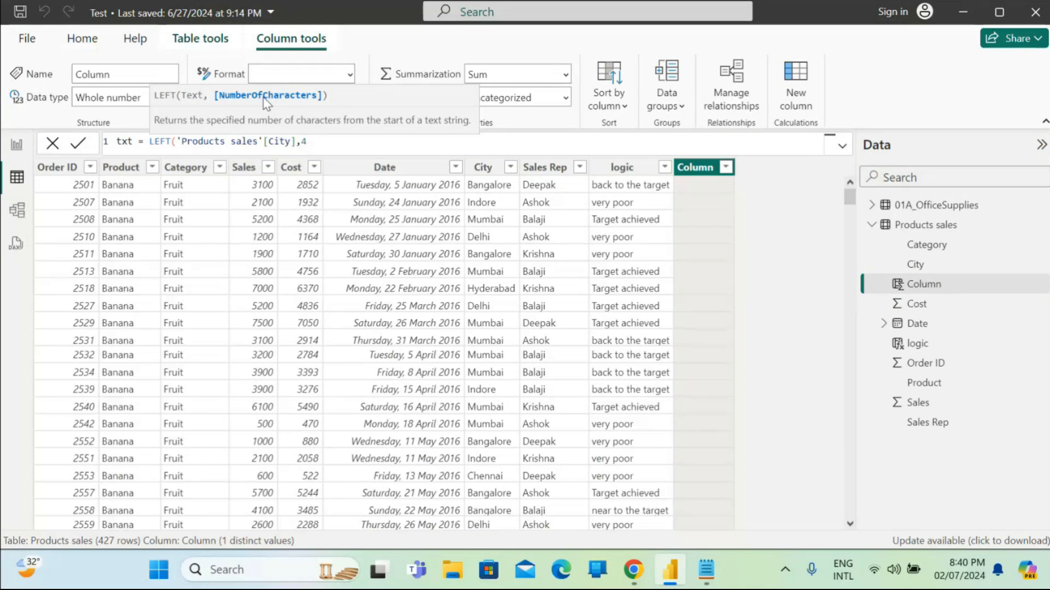
{"action": "type", "text": ")"}
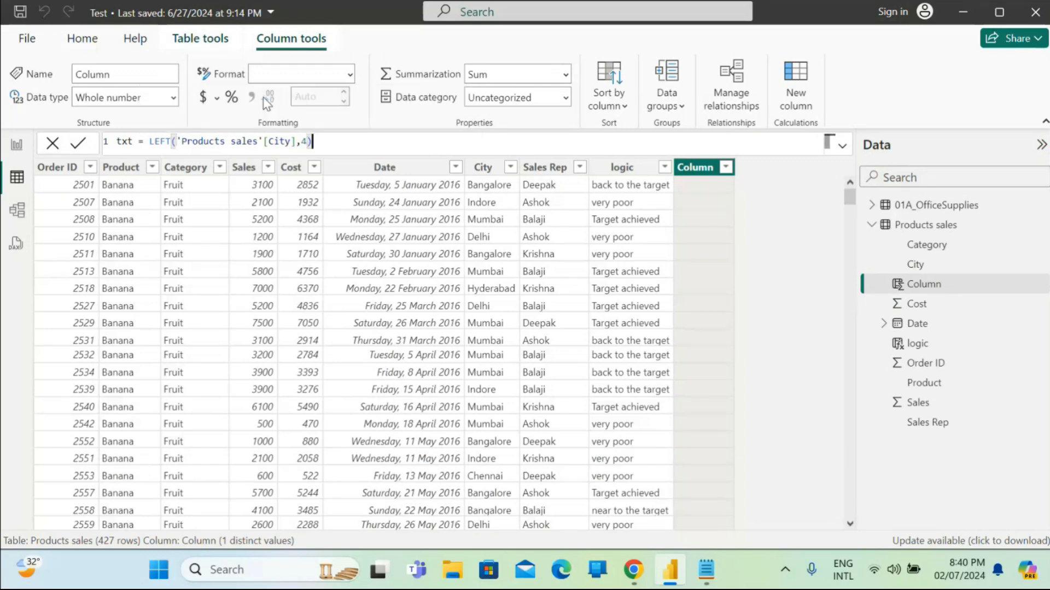
{"action": "key", "text": "Return"}
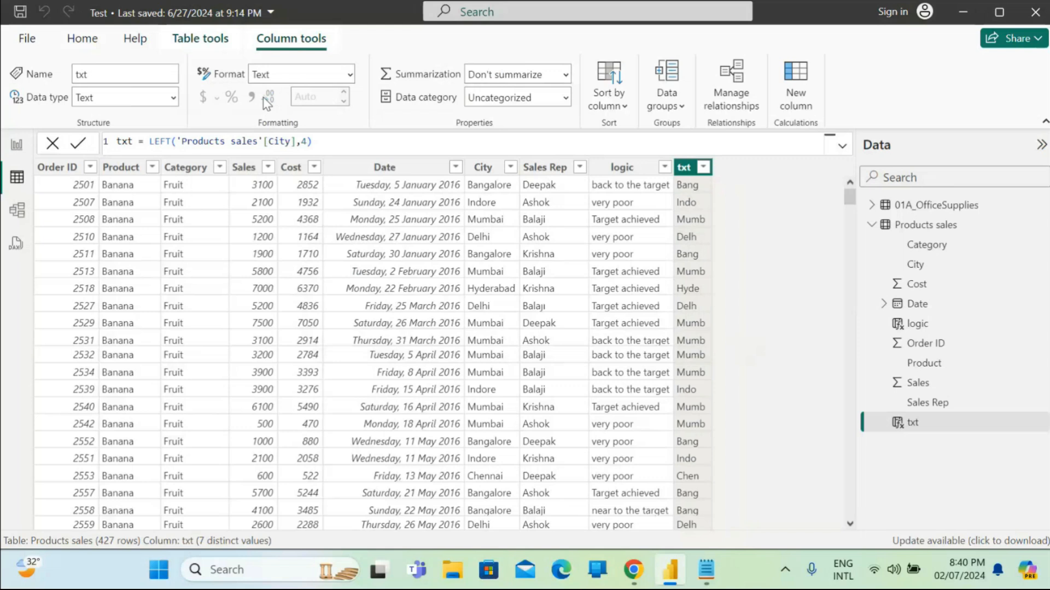
Set the number of characters in the txt column's LEFT formula to 3.
{"action": "left_click", "coordinate": [305, 142]}
{"action": "key", "text": "BackSpace"}
{"action": "type", "text": "3"}
{"action": "key", "text": "Return"}
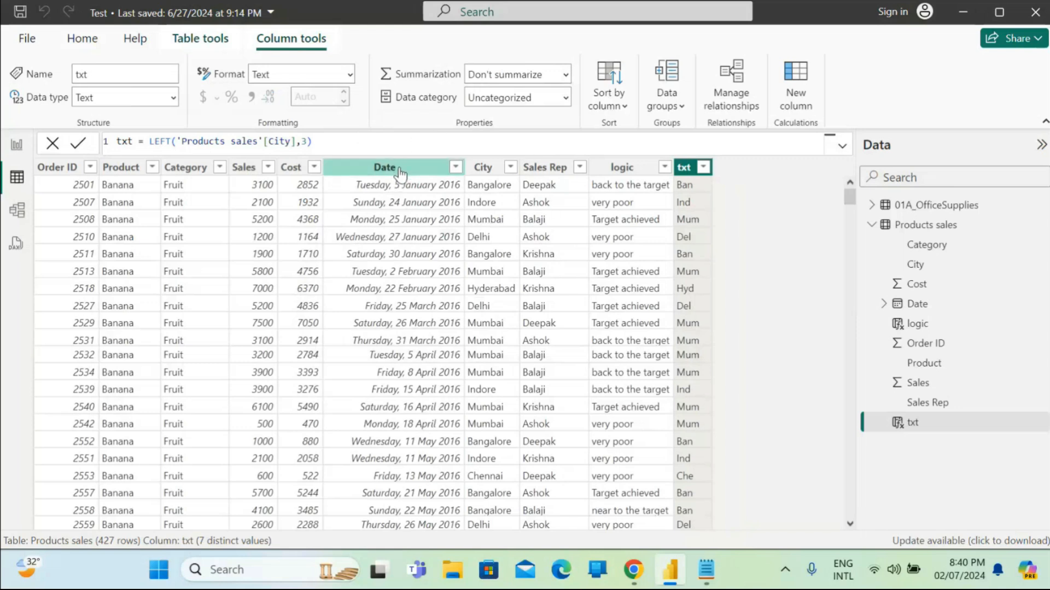
Change the txt column's formula to LEFT('Products sales'[Date],2) and check the column's distinct values in its filter list.
{"action": "left_click", "coordinate": [338, 145]}
{"action": "key", "text": "BackSpace"}
{"action": "key", "text": "BackSpace"}
{"action": "key", "text": "BackSpace"}
{"action": "key", "text": "BackSpace"}
{"action": "key", "text": "BackSpace"}
{"action": "key", "text": "BackSpace"}
{"action": "key", "text": "BackSpace"}
{"action": "key", "text": "BackSpace"}
{"action": "key", "text": "BackSpace"}
{"action": "key", "text": "BackSpace"}
{"action": "key", "text": "BackSpace"}
{"action": "key", "text": "BackSpace"}
{"action": "key", "text": "BackSpace"}
{"action": "key", "text": "BackSpace"}
{"action": "key", "text": "BackSpace"}
{"action": "key", "text": "BackSpace"}
{"action": "key", "text": "BackSpace"}
{"action": "key", "text": "BackSpace"}
{"action": "key", "text": "BackSpace"}
{"action": "key", "text": "BackSpace"}
{"action": "key", "text": "BackSpace"}
{"action": "key", "text": "BackSpace"}
{"action": "type", "text": "date"}
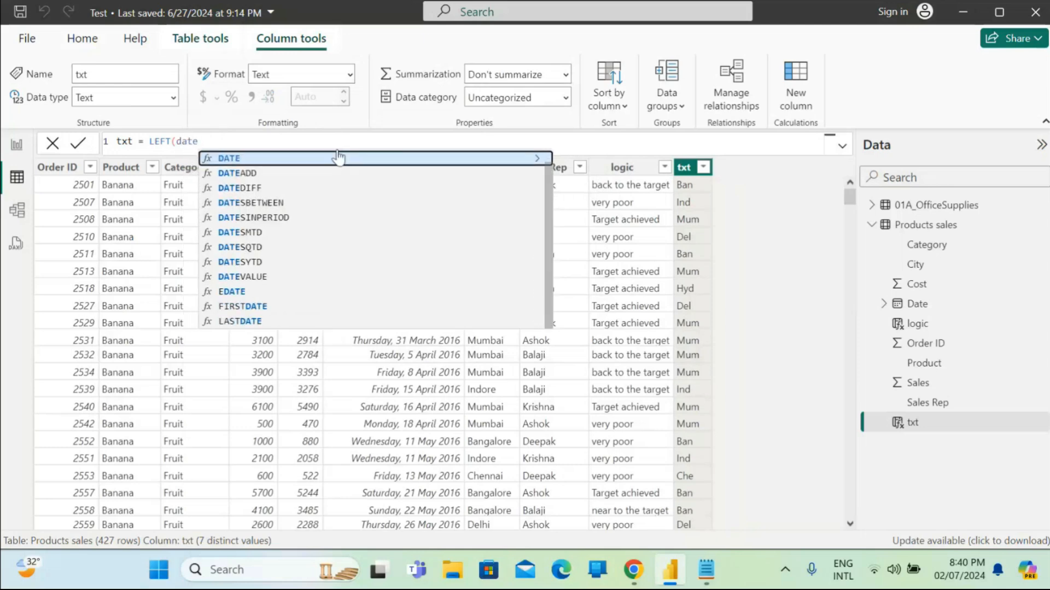
{"action": "key", "text": "Tab"}
{"action": "key", "text": "BackSpace"}
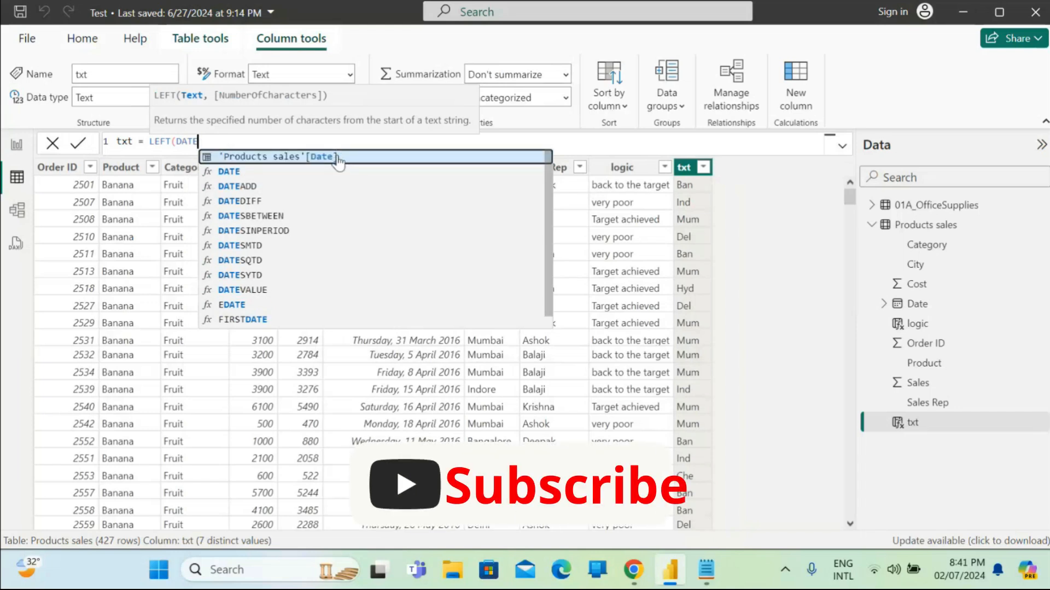
{"action": "left_click", "coordinate": [339, 157]}
{"action": "key", "text": "Escape"}
{"action": "type", "text": ","}
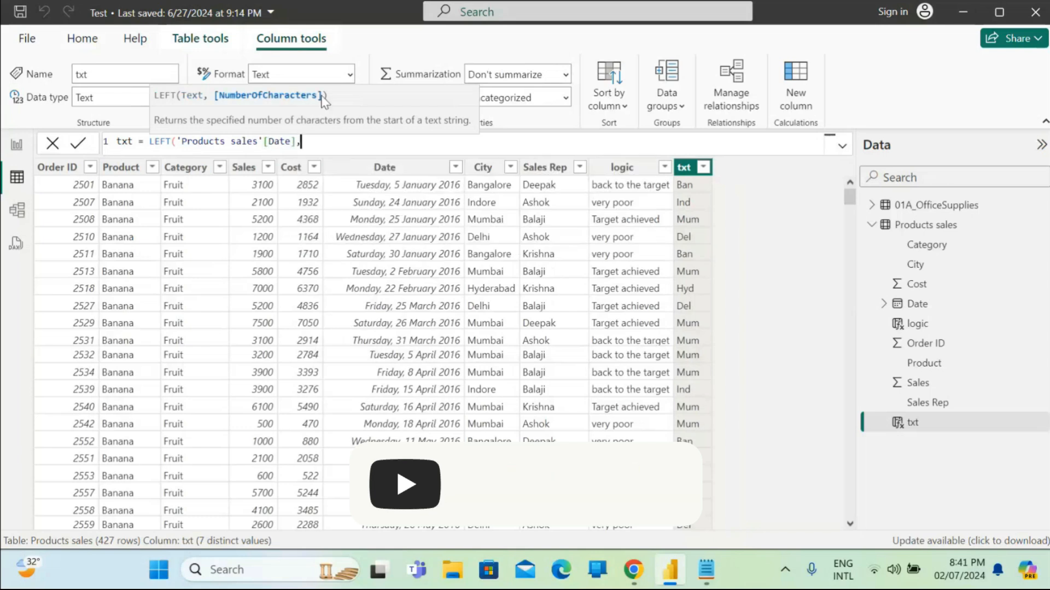
{"action": "type", "text": "2"}
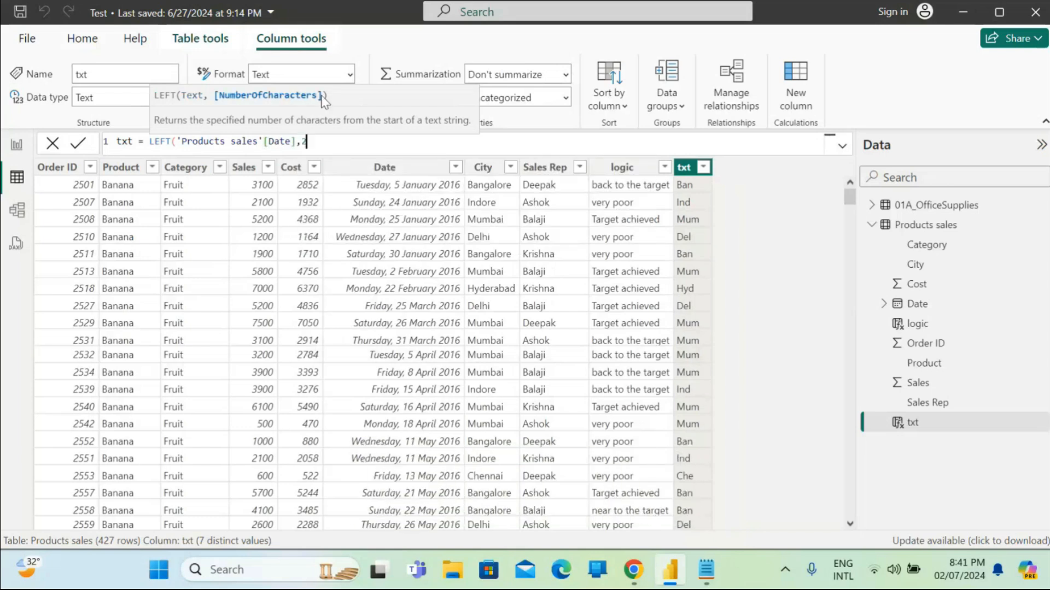
{"action": "type", "text": ")"}
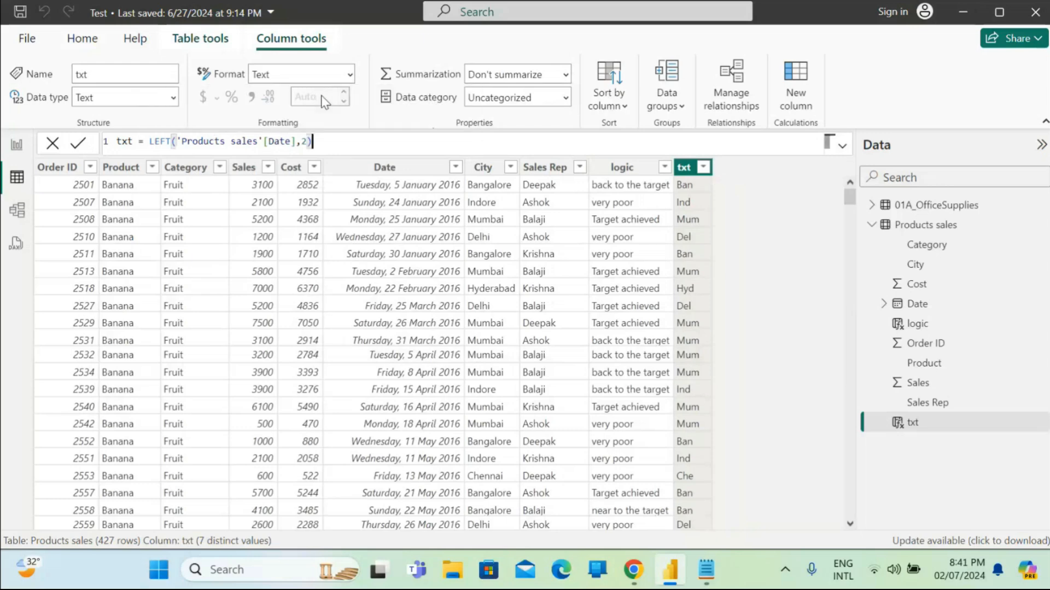
{"action": "key", "text": "Return"}
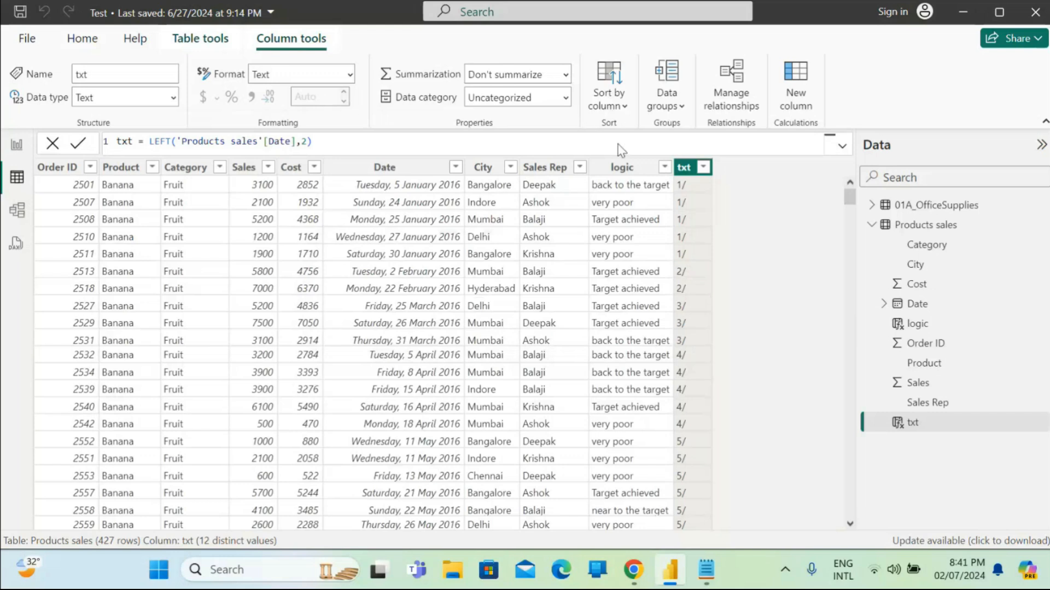
{"action": "left_click", "coordinate": [703, 168]}
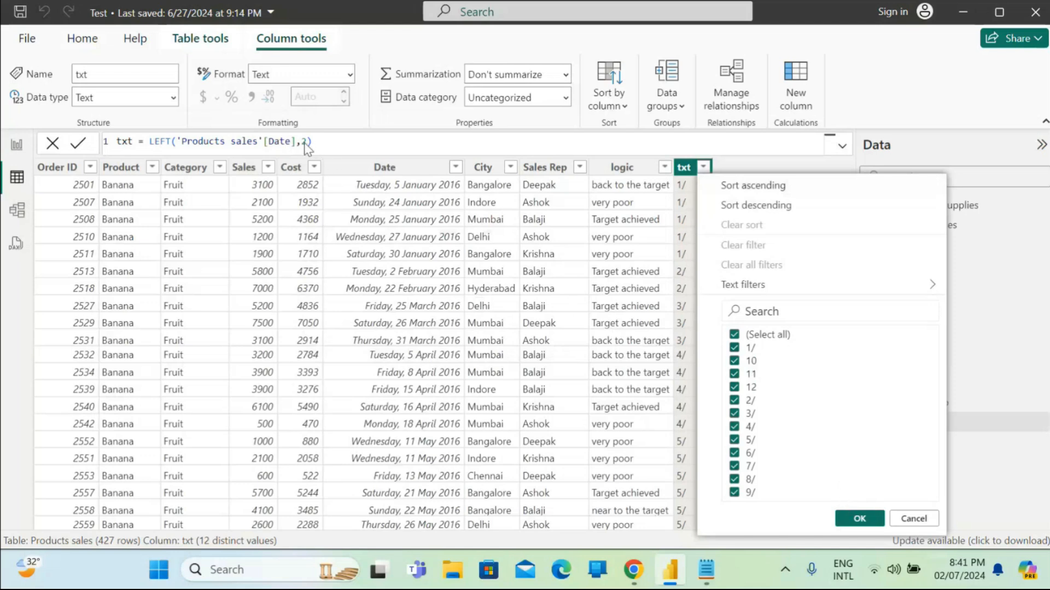
{"action": "left_click", "coordinate": [869, 520]}
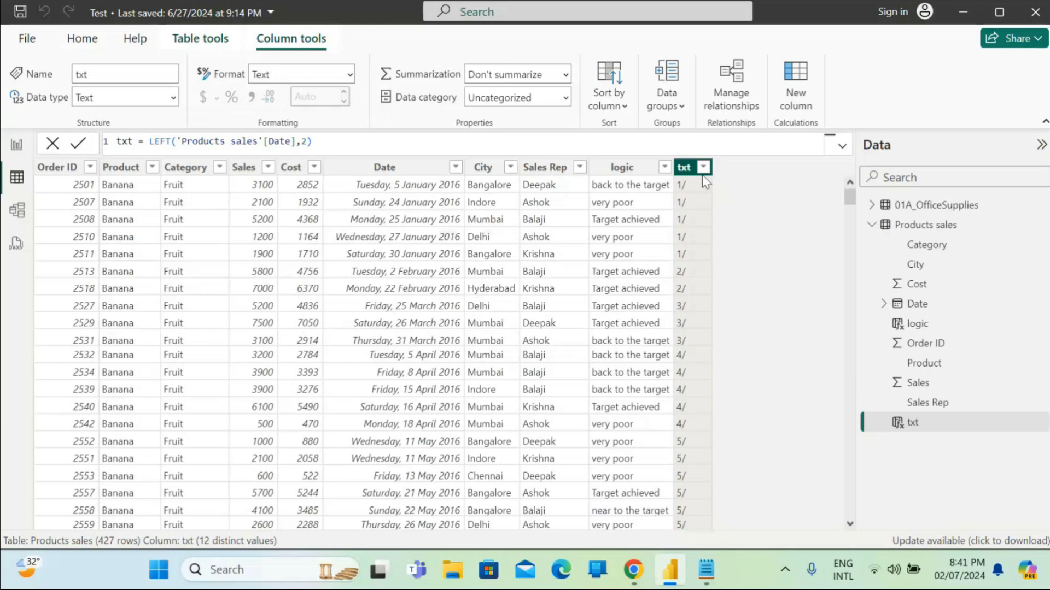
Change the txt column's formula to RIGHT('Products sales'[City],4).
{"action": "left_click", "coordinate": [365, 147]}
{"action": "key", "text": "BackSpace"}
{"action": "key", "text": "BackSpace"}
{"action": "key", "text": "BackSpace"}
{"action": "key", "text": "BackSpace"}
{"action": "key", "text": "BackSpace"}
{"action": "key", "text": "BackSpace"}
{"action": "key", "text": "BackSpace"}
{"action": "key", "text": "BackSpace"}
{"action": "key", "text": "BackSpace"}
{"action": "key", "text": "BackSpace"}
{"action": "key", "text": "BackSpace"}
{"action": "key", "text": "BackSpace"}
{"action": "key", "text": "BackSpace"}
{"action": "key", "text": "BackSpace"}
{"action": "key", "text": "BackSpace"}
{"action": "key", "text": "BackSpace"}
{"action": "key", "text": "BackSpace"}
{"action": "key", "text": "BackSpace"}
{"action": "key", "text": "BackSpace"}
{"action": "key", "text": "BackSpace"}
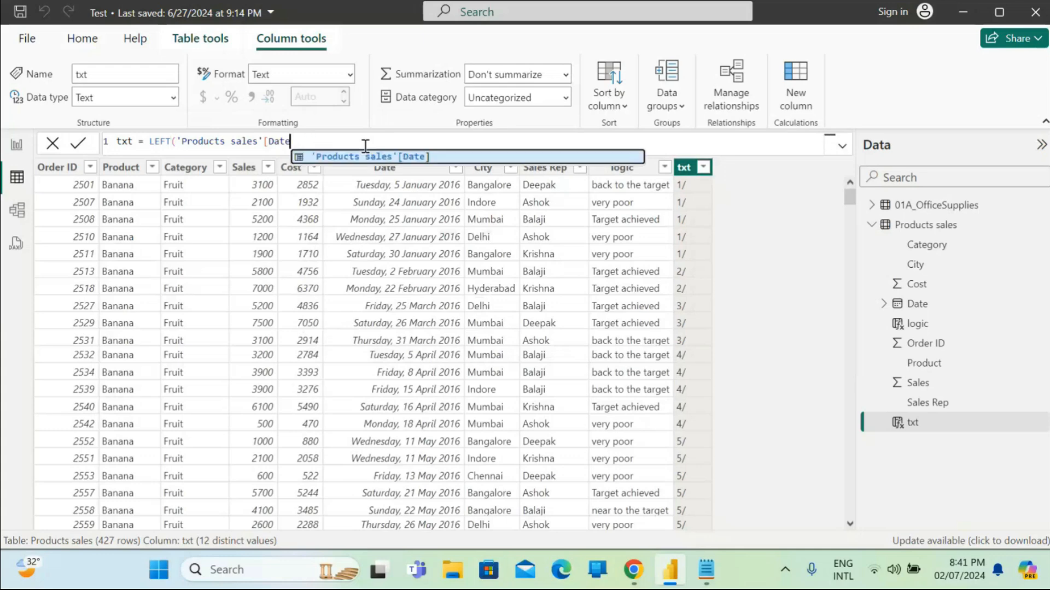
{"action": "key", "text": "BackSpace"}
{"action": "key", "text": "BackSpace"}
{"action": "key", "text": "BackSpace"}
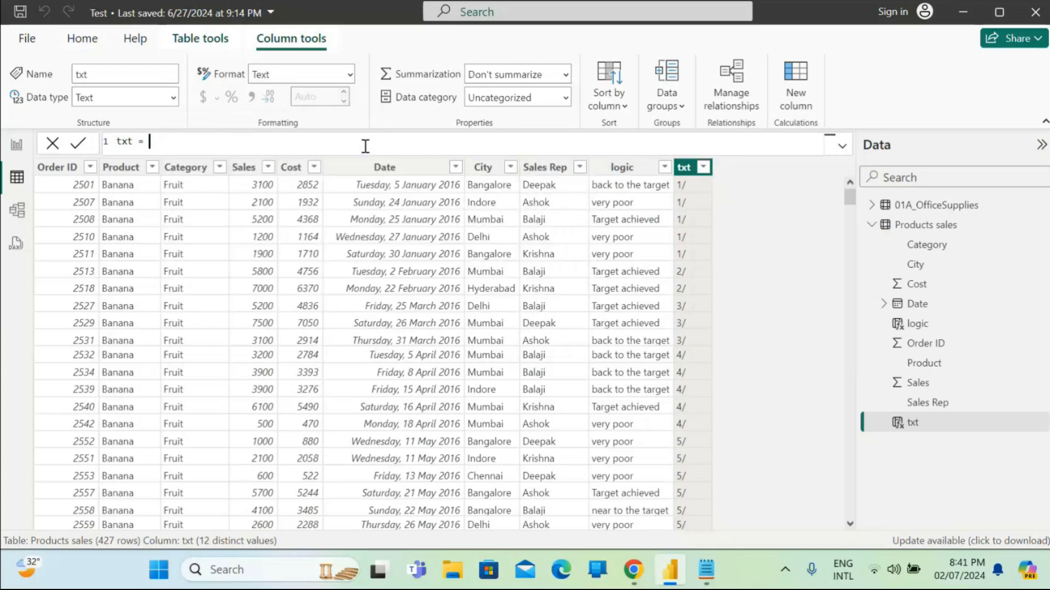
{"action": "type", "text": "right("}
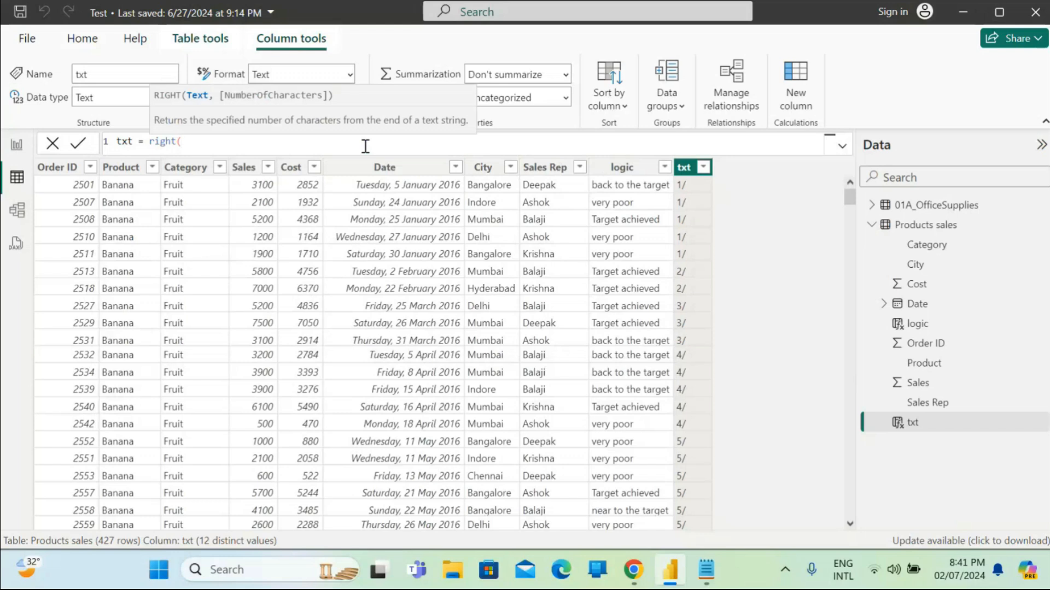
{"action": "type", "text": "city"}
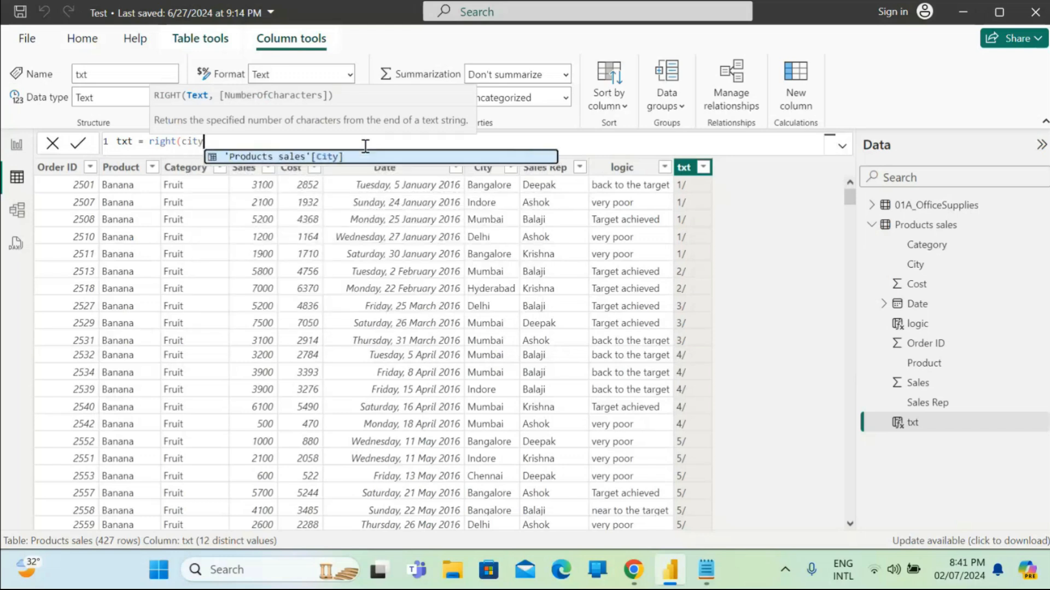
{"action": "key", "text": "Tab"}
{"action": "type", "text": ",4)"}
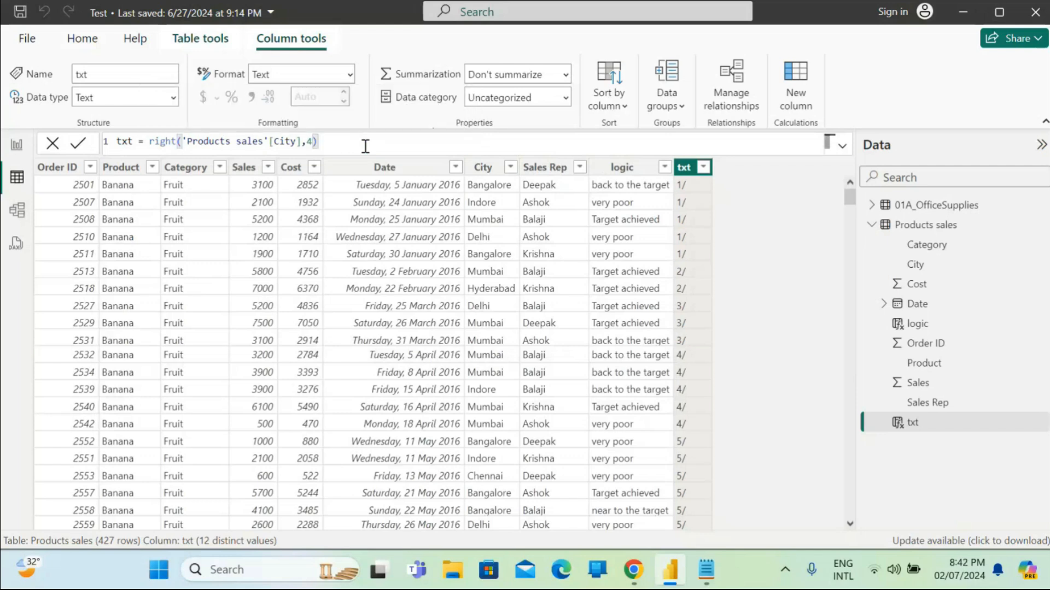
{"action": "key", "text": "Return"}
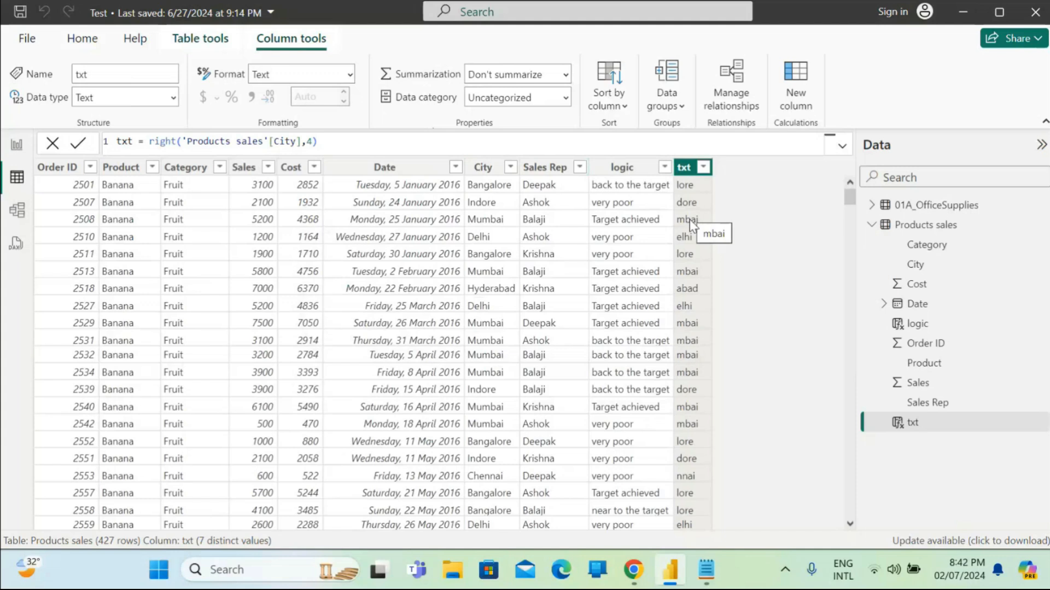
Change the txt column's formula to TRIM(" he llo "), with several extra spaces before, inside and after the word.
{"action": "left_click", "coordinate": [337, 143]}
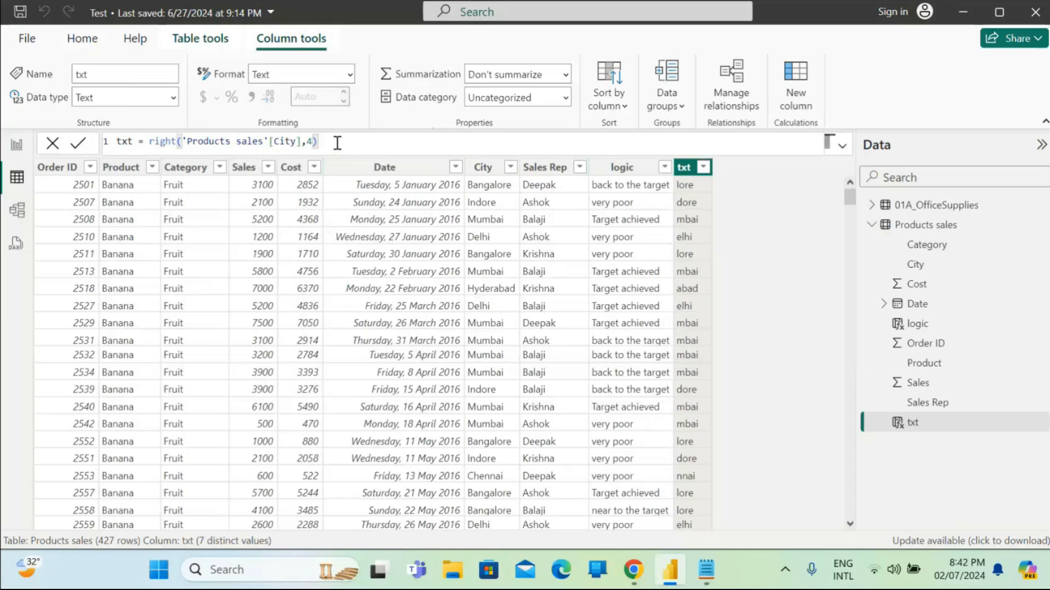
{"action": "key", "text": "BackSpace"}
{"action": "key", "text": "BackSpace"}
{"action": "key", "text": "BackSpace"}
{"action": "key", "text": "BackSpace"}
{"action": "key", "text": "BackSpace"}
{"action": "key", "text": "BackSpace"}
{"action": "key", "text": "BackSpace"}
{"action": "key", "text": "BackSpace"}
{"action": "key", "text": "BackSpace"}
{"action": "key", "text": "BackSpace"}
{"action": "key", "text": "BackSpace"}
{"action": "key", "text": "BackSpace"}
{"action": "key", "text": "BackSpace"}
{"action": "key", "text": "BackSpace"}
{"action": "key", "text": "BackSpace"}
{"action": "key", "text": "BackSpace"}
{"action": "key", "text": "BackSpace"}
{"action": "key", "text": "BackSpace"}
{"action": "key", "text": "BackSpace"}
{"action": "key", "text": "BackSpace"}
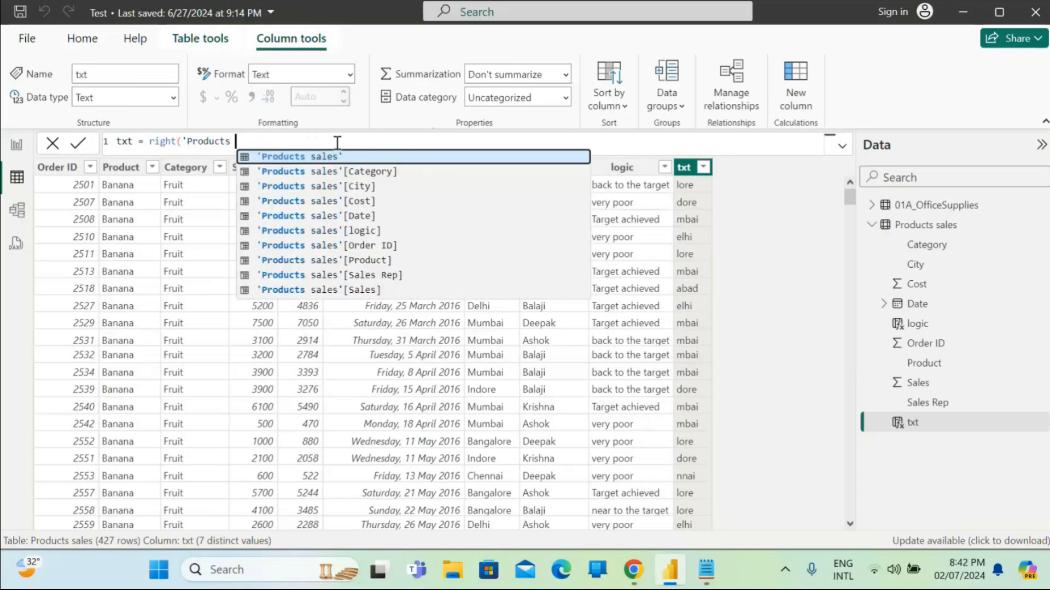
{"action": "key", "text": "BackSpace"}
{"action": "key", "text": "BackSpace"}
{"action": "key", "text": "BackSpace"}
{"action": "key", "text": "BackSpace"}
{"action": "key", "text": "BackSpace"}
{"action": "key", "text": "BackSpace"}
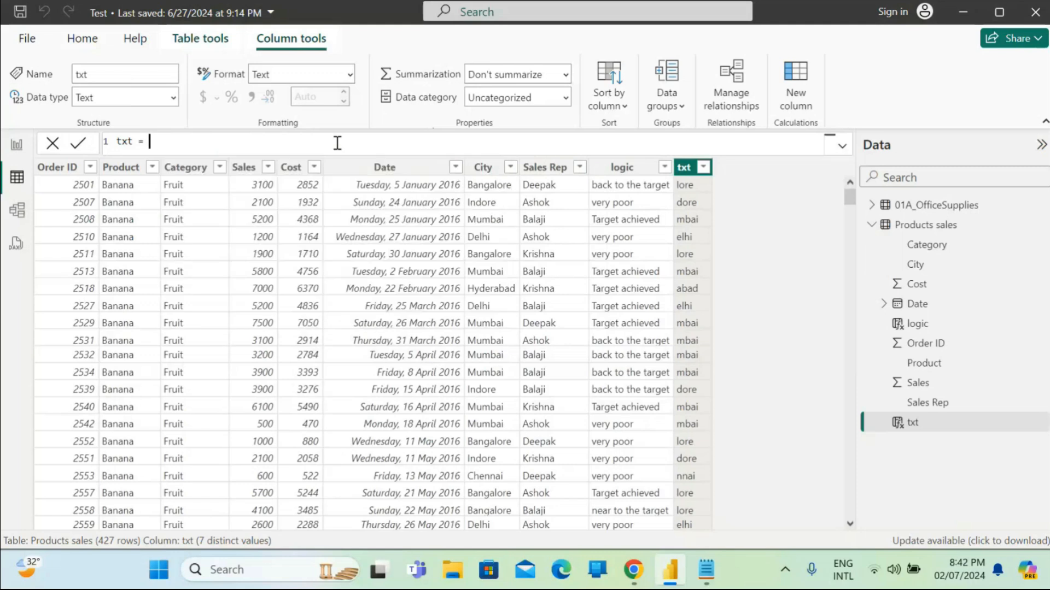
{"action": "type", "text": "trim"}
{"action": "key", "text": "Tab"}
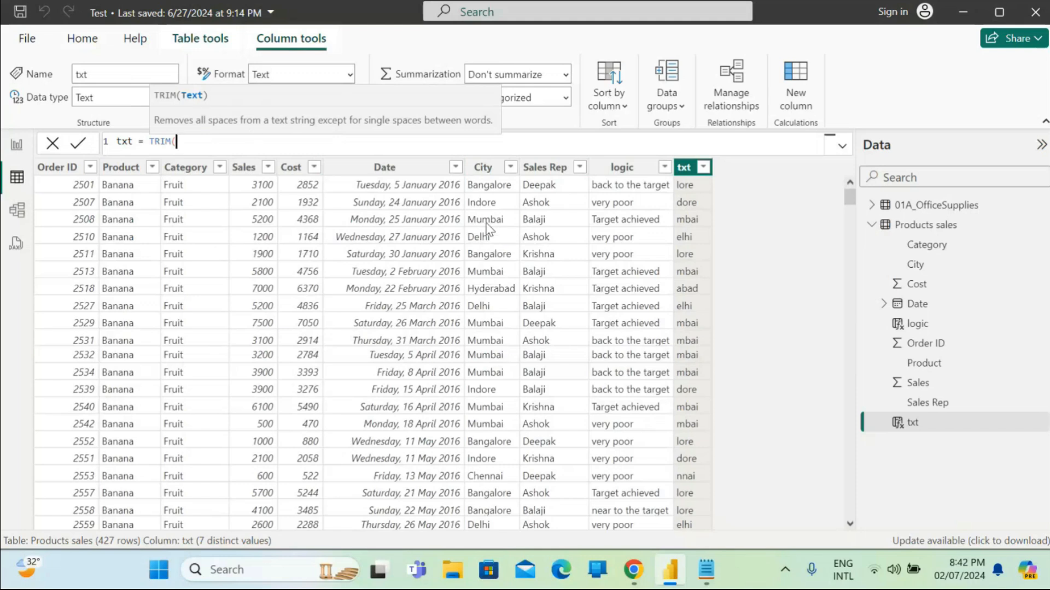
{"action": "type", "text": "\"    hello    \")"}
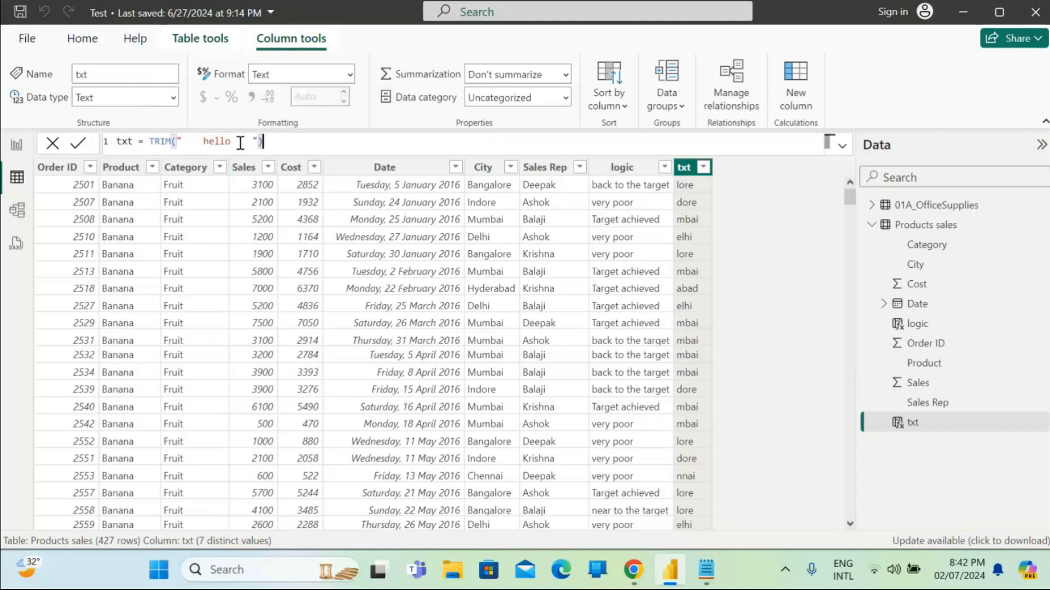
{"action": "double_click", "coordinate": [217, 141]}
{"action": "type", "text": "he   llo"}
{"action": "key", "text": "Return"}
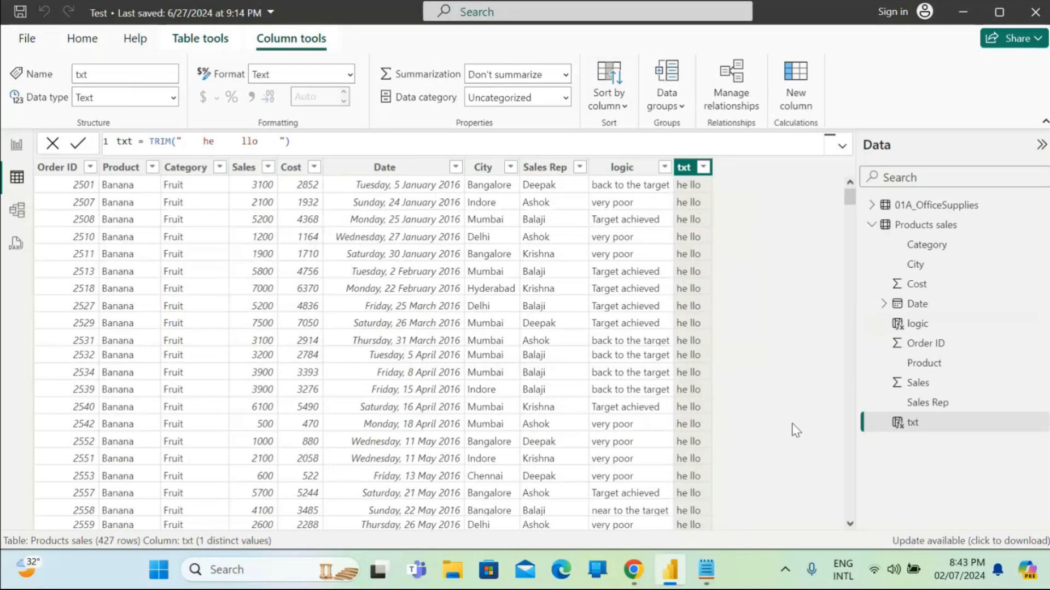
Replace the txt column's formula with LEN('Products sales'[City]) to count the characters of each city name.
{"action": "left_click", "coordinate": [305, 140]}
{"action": "key", "text": "BackSpace"}
{"action": "key", "text": "BackSpace"}
{"action": "key", "text": "BackSpace"}
{"action": "key", "text": "BackSpace"}
{"action": "key", "text": "BackSpace"}
{"action": "key", "text": "BackSpace"}
{"action": "key", "text": "BackSpace"}
{"action": "key", "text": "BackSpace"}
{"action": "key", "text": "BackSpace"}
{"action": "key", "text": "BackSpace"}
{"action": "key", "text": "BackSpace"}
{"action": "key", "text": "BackSpace"}
{"action": "key", "text": "BackSpace"}
{"action": "key", "text": "BackSpace"}
{"action": "key", "text": "BackSpace"}
{"action": "key", "text": "BackSpace"}
{"action": "key", "text": "BackSpace"}
{"action": "key", "text": "BackSpace"}
{"action": "key", "text": "BackSpace"}
{"action": "key", "text": "BackSpace"}
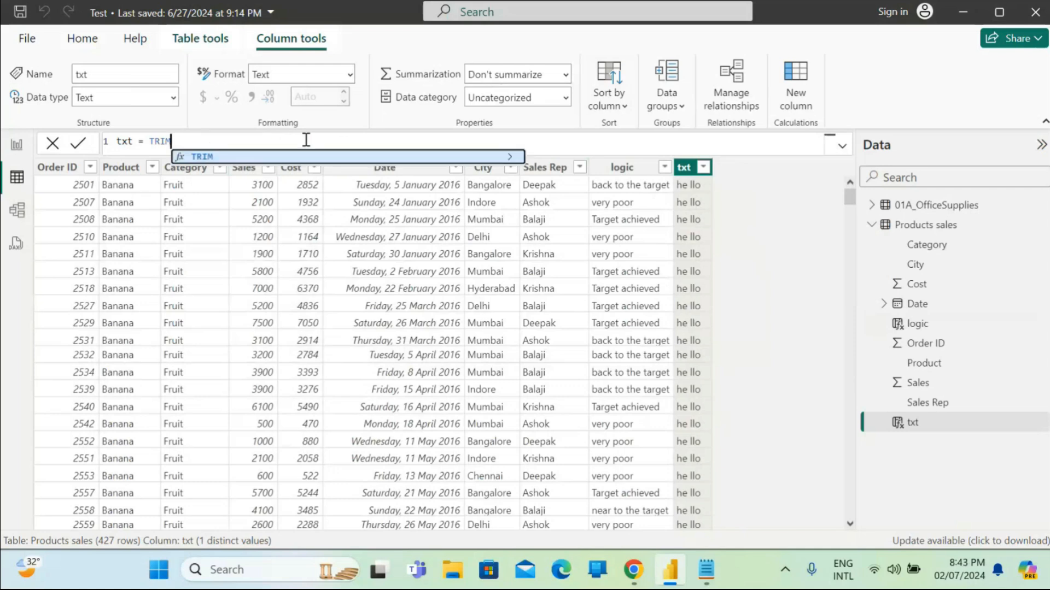
{"action": "key", "text": "BackSpace"}
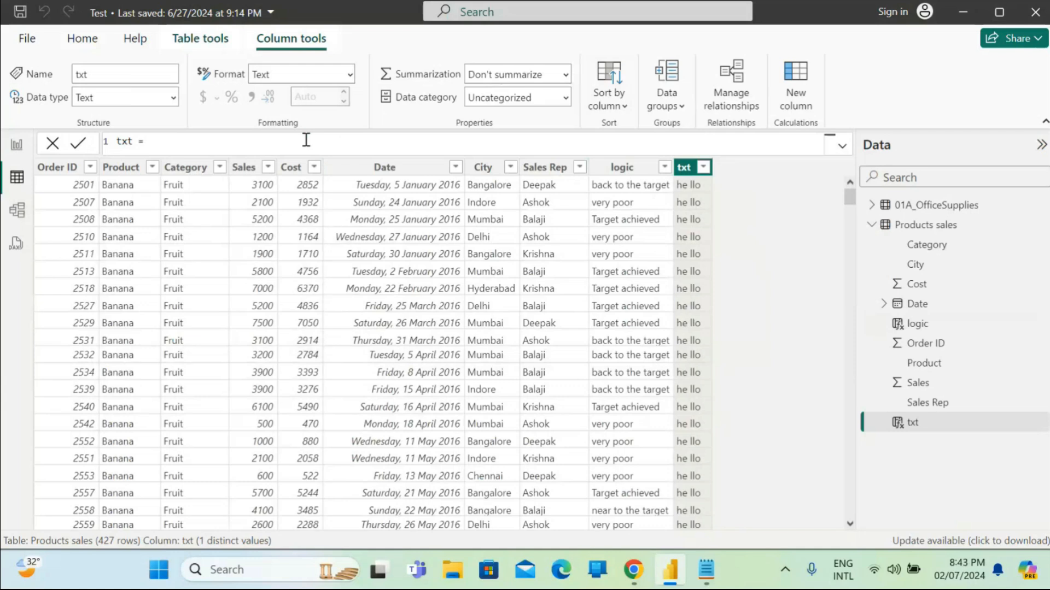
{"action": "type", "text": "len"}
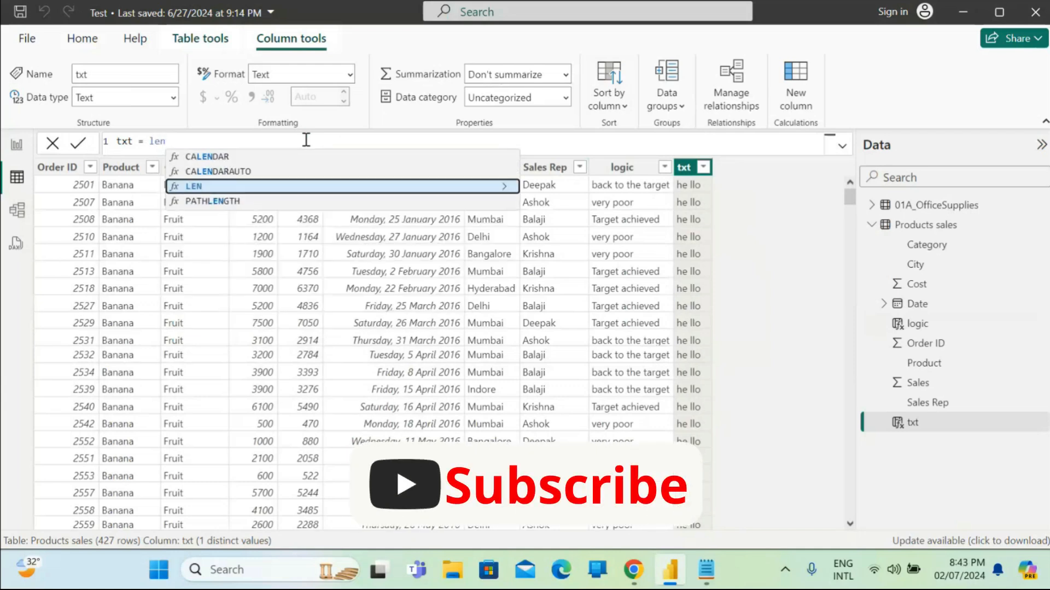
{"action": "type", "text": "("}
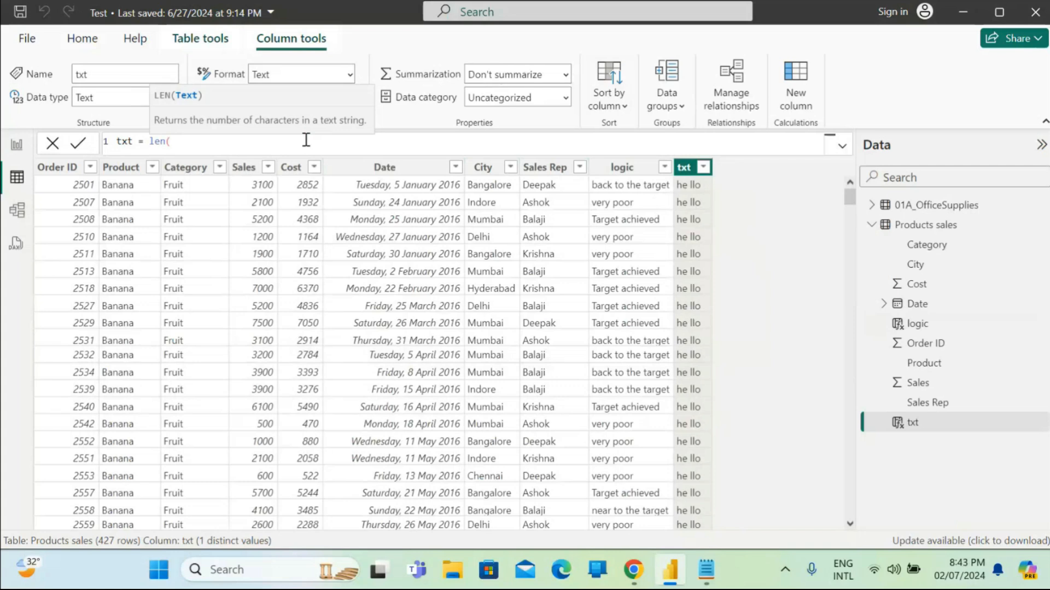
{"action": "type", "text": "city"}
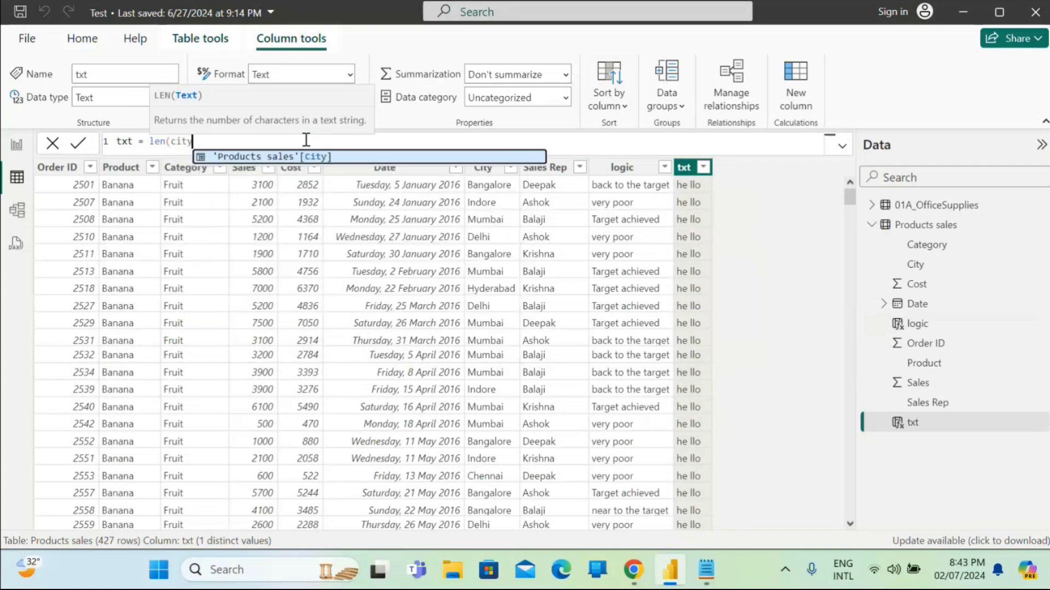
{"action": "key", "text": "Tab"}
{"action": "type", "text": ")"}
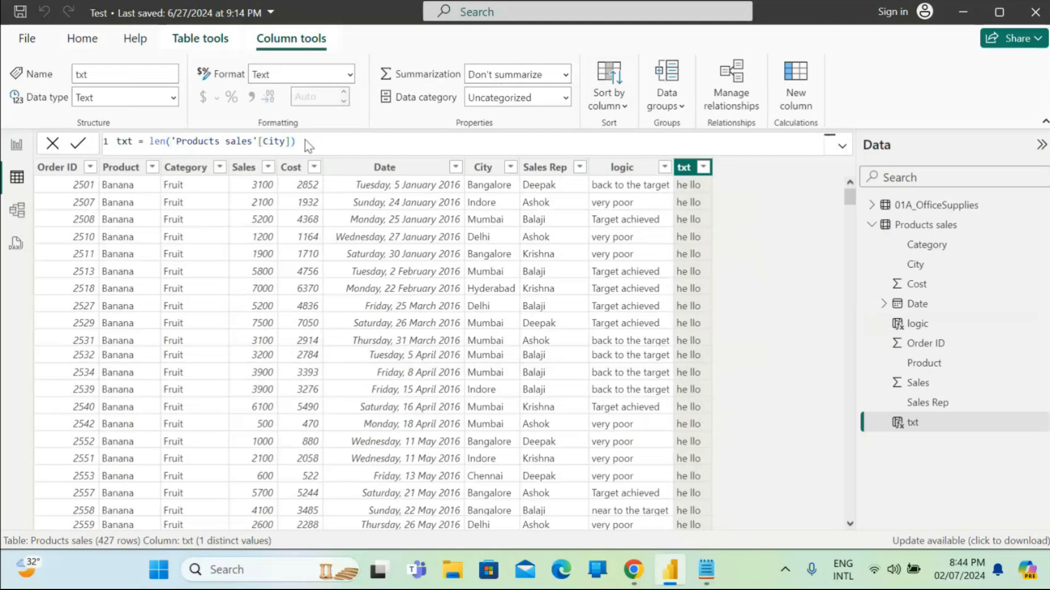
{"action": "key", "text": "Return"}
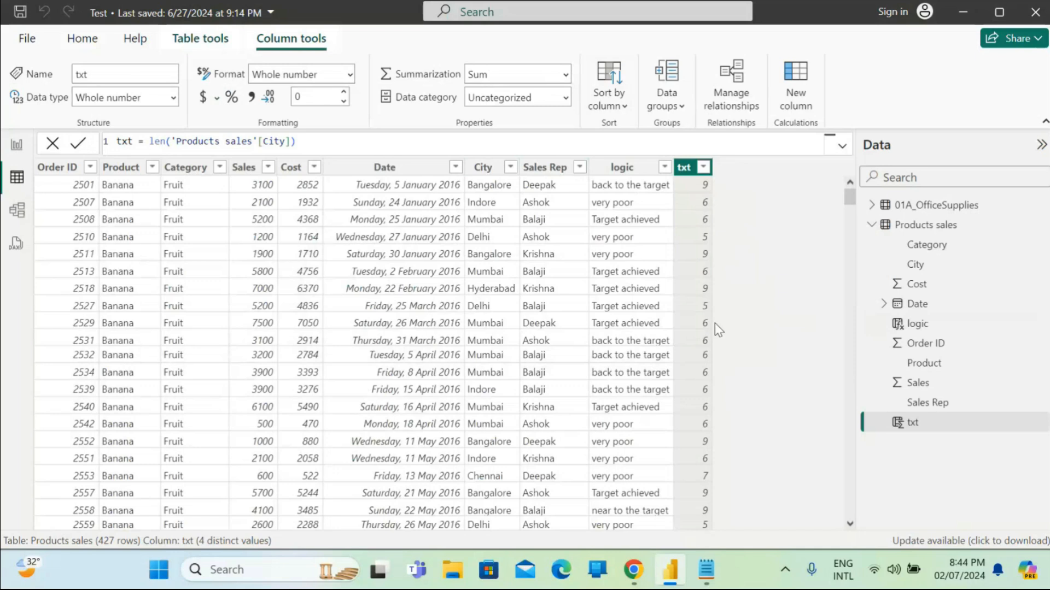
Replace the txt column's formula with UPPER('Products sales'[City]) to convert the city names to uppercase.
{"action": "left_click", "coordinate": [367, 143]}
{"action": "key", "text": "BackSpace"}
{"action": "key", "text": "BackSpace"}
{"action": "key", "text": "BackSpace"}
{"action": "key", "text": "BackSpace"}
{"action": "key", "text": "BackSpace"}
{"action": "key", "text": "BackSpace"}
{"action": "key", "text": "BackSpace"}
{"action": "key", "text": "BackSpace"}
{"action": "key", "text": "BackSpace"}
{"action": "key", "text": "BackSpace"}
{"action": "key", "text": "BackSpace"}
{"action": "key", "text": "BackSpace"}
{"action": "key", "text": "BackSpace"}
{"action": "key", "text": "BackSpace"}
{"action": "key", "text": "BackSpace"}
{"action": "key", "text": "BackSpace"}
{"action": "key", "text": "BackSpace"}
{"action": "key", "text": "BackSpace"}
{"action": "key", "text": "BackSpace"}
{"action": "key", "text": "BackSpace"}
{"action": "key", "text": "BackSpace"}
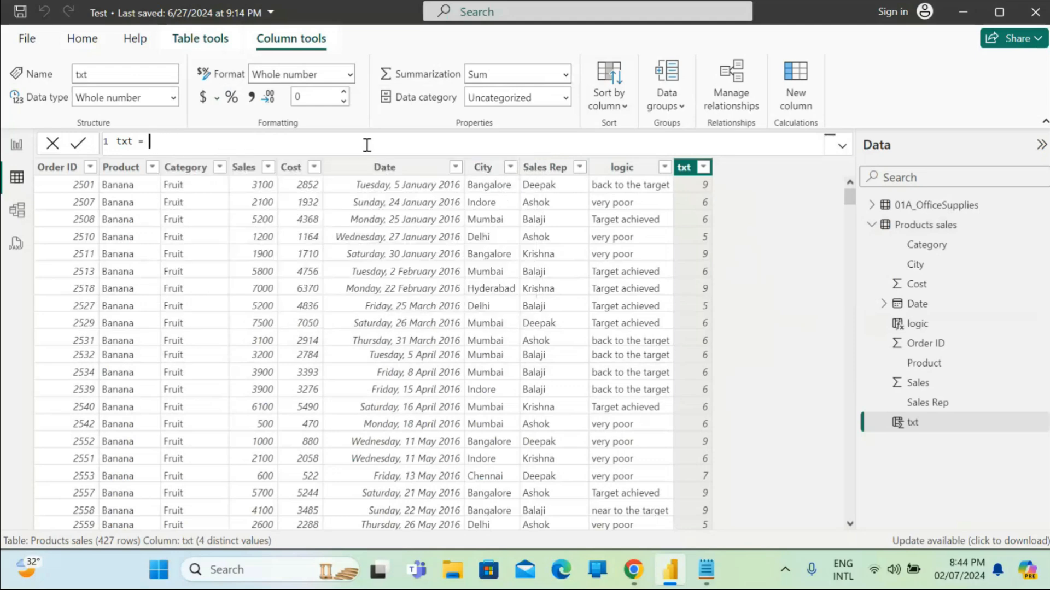
{"action": "type", "text": "UPPER("}
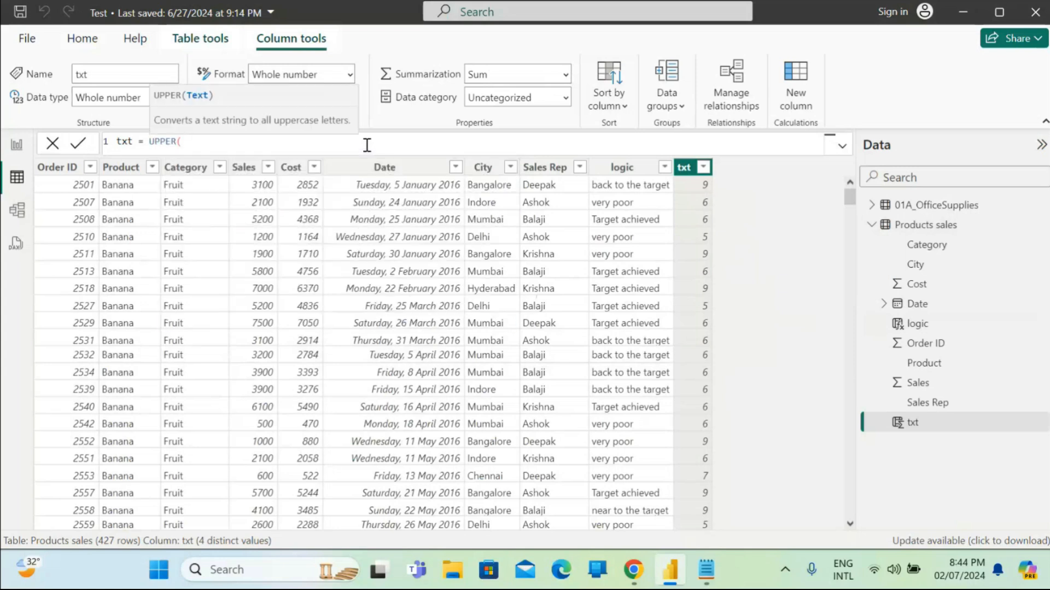
{"action": "type", "text": "ci"}
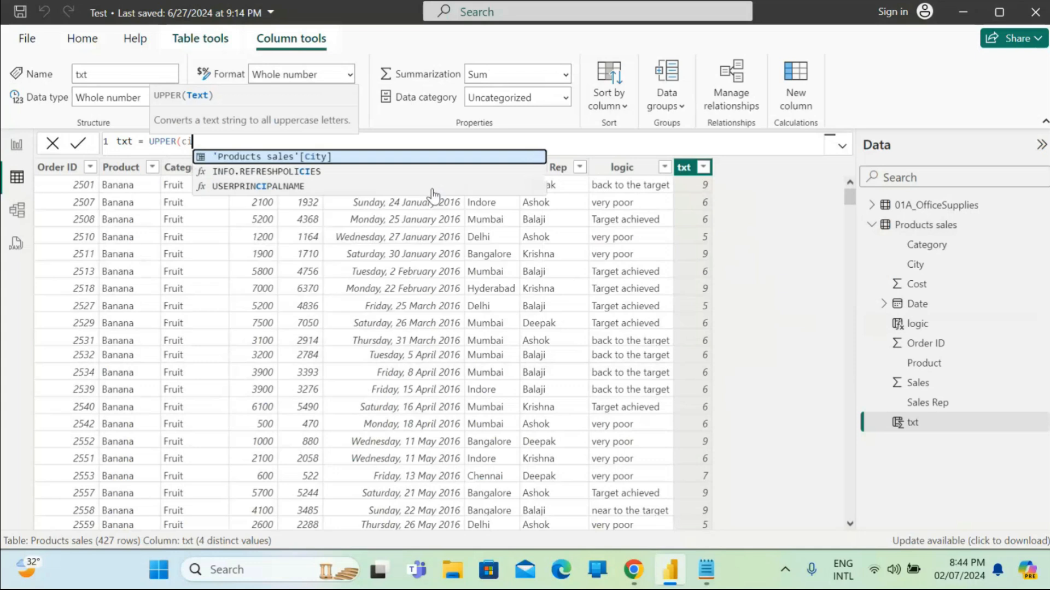
{"action": "type", "text": "ty)"}
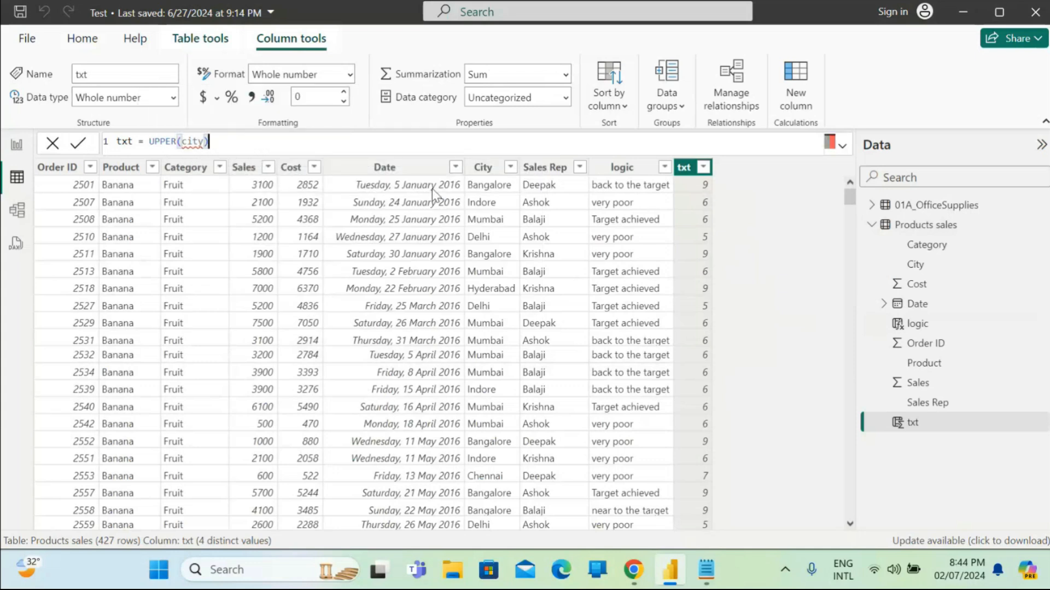
{"action": "key", "text": "BackSpace"}
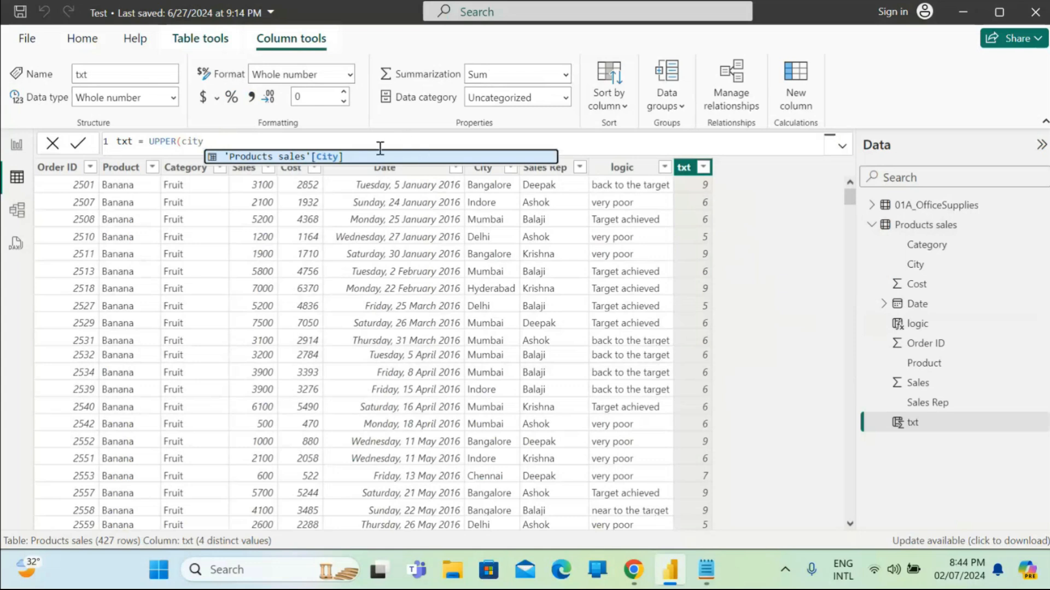
{"action": "left_click", "coordinate": [358, 157]}
{"action": "type", "text": ")"}
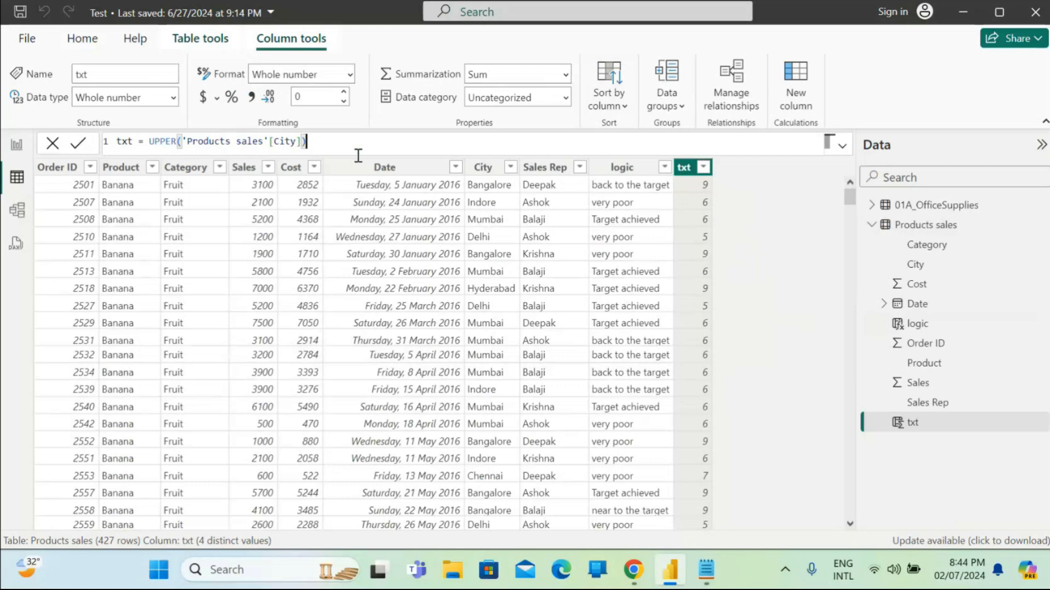
{"action": "key", "text": "Return"}
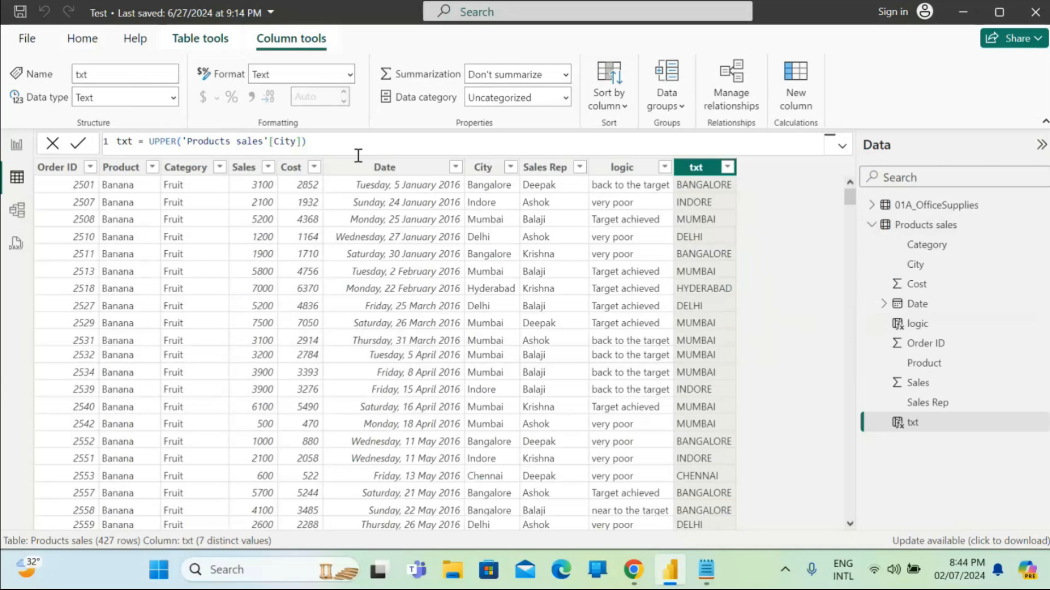
Replace the txt column's formula with LOWER('Products sales'[City]) to convert the city names to lowercase.
{"action": "left_click", "coordinate": [309, 142]}
{"action": "key", "text": "BackSpace"}
{"action": "key", "text": "BackSpace"}
{"action": "key", "text": "BackSpace"}
{"action": "key", "text": "BackSpace"}
{"action": "key", "text": "BackSpace"}
{"action": "key", "text": "BackSpace"}
{"action": "key", "text": "BackSpace"}
{"action": "key", "text": "BackSpace"}
{"action": "key", "text": "BackSpace"}
{"action": "key", "text": "BackSpace"}
{"action": "key", "text": "BackSpace"}
{"action": "key", "text": "BackSpace"}
{"action": "key", "text": "BackSpace"}
{"action": "key", "text": "BackSpace"}
{"action": "key", "text": "BackSpace"}
{"action": "key", "text": "BackSpace"}
{"action": "key", "text": "BackSpace"}
{"action": "key", "text": "BackSpace"}
{"action": "key", "text": "BackSpace"}
{"action": "key", "text": "BackSpace"}
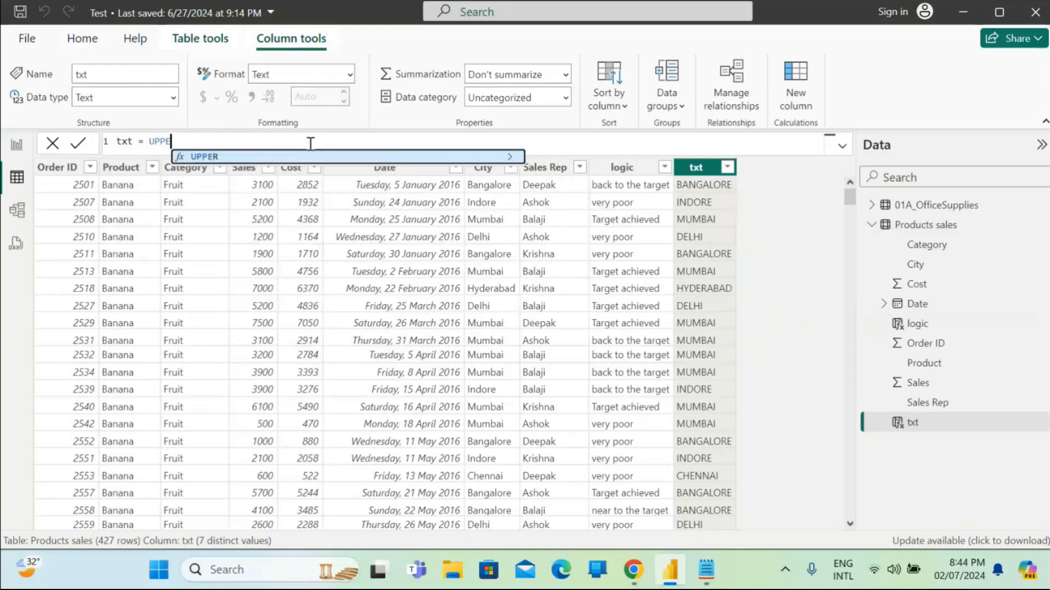
{"action": "key", "text": "BackSpace"}
{"action": "type", "text": "lower"}
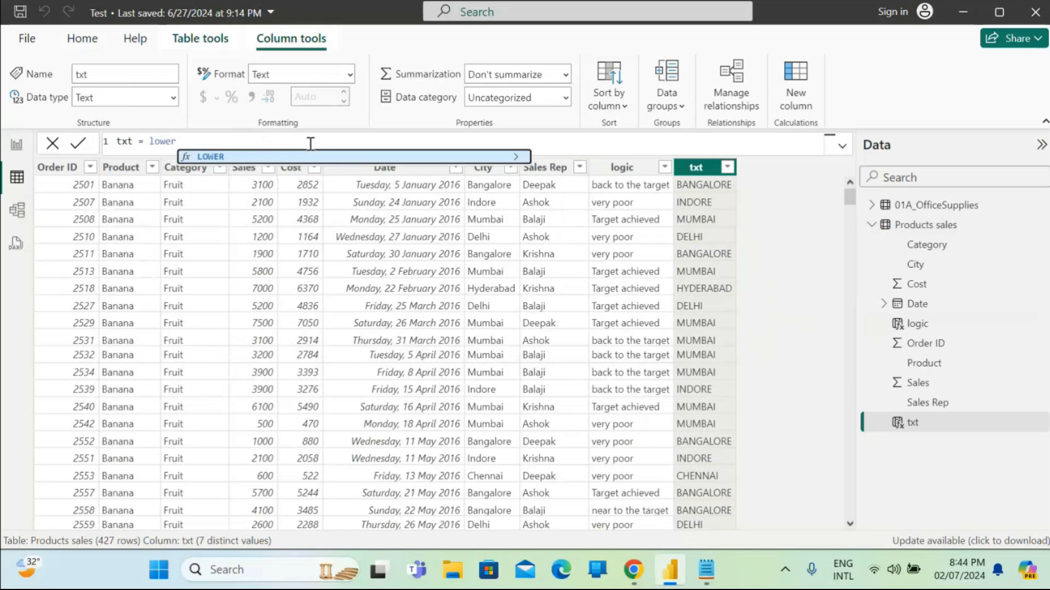
{"action": "key", "text": "Tab"}
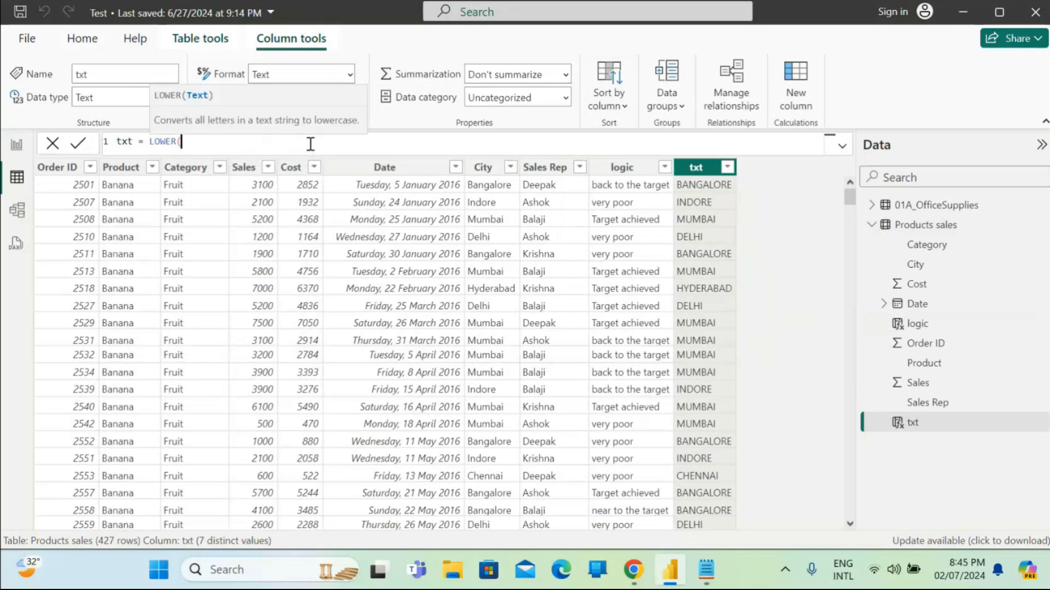
{"action": "type", "text": "city"}
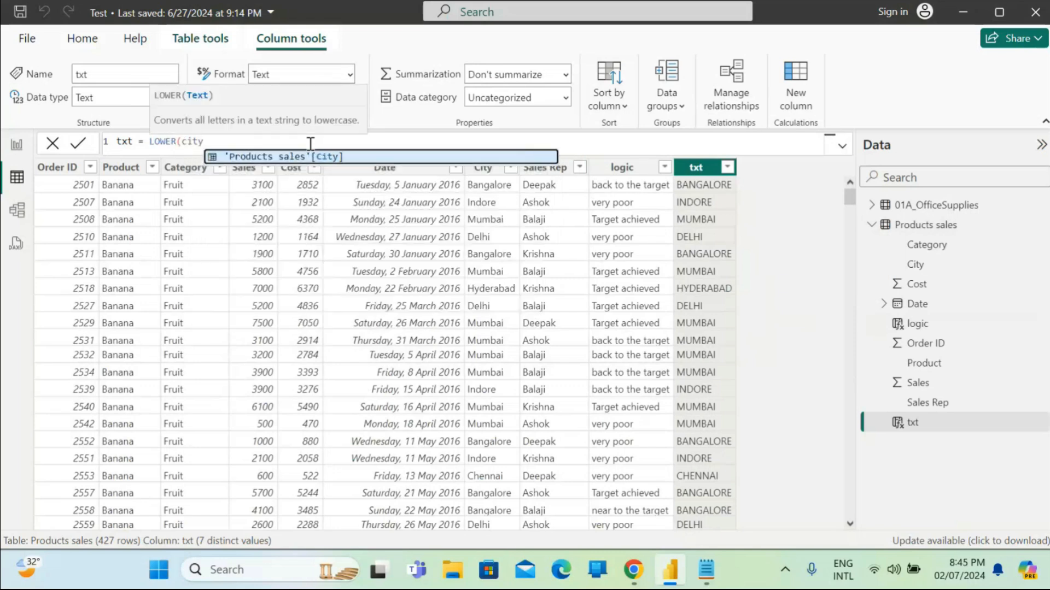
{"action": "type", "text": ")"}
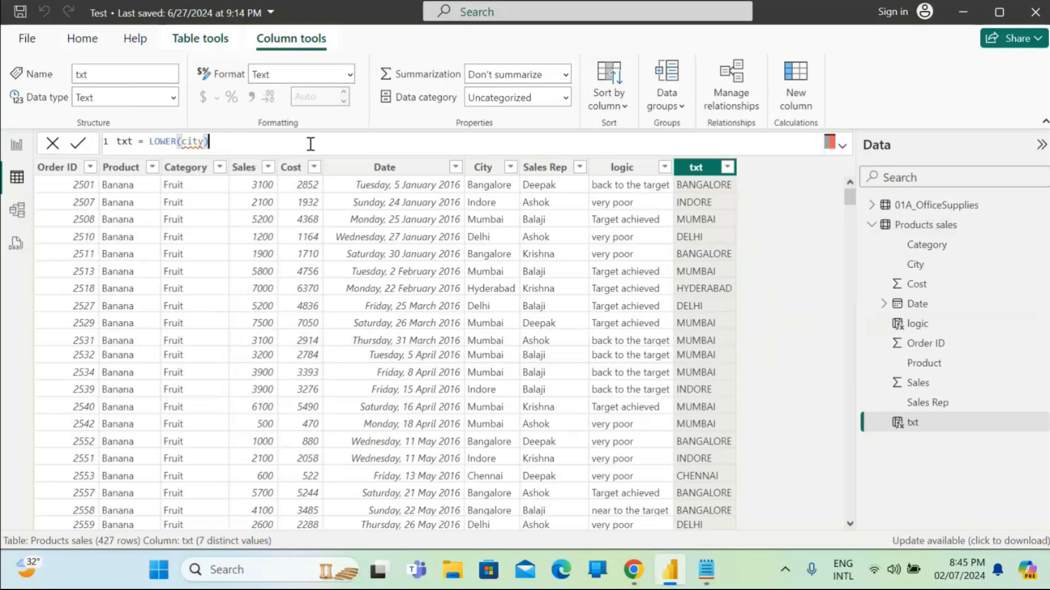
{"action": "key", "text": "BackSpace"}
{"action": "left_click", "coordinate": [314, 163]}
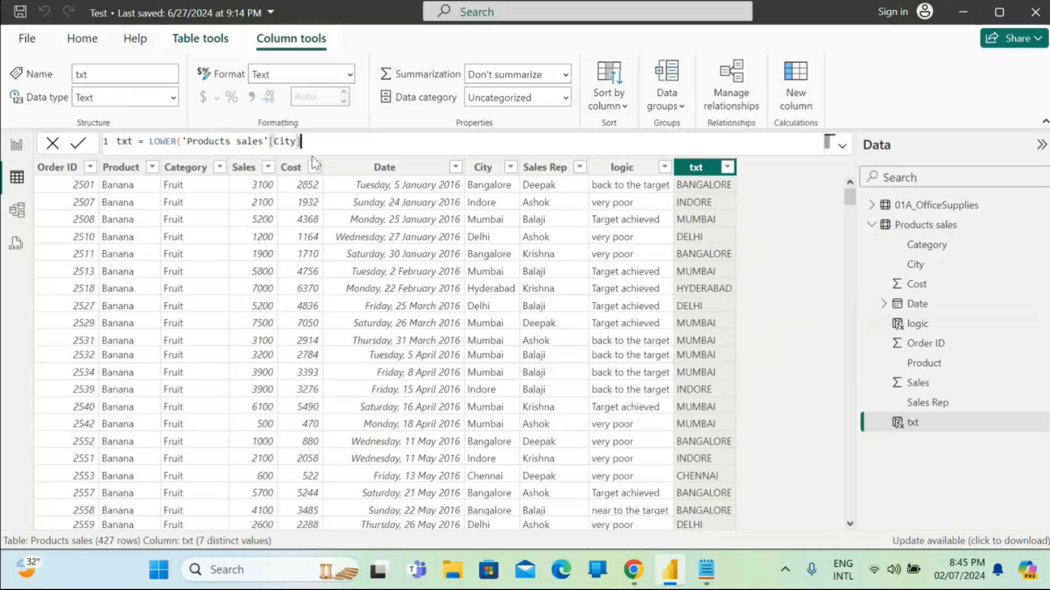
{"action": "type", "text": ")"}
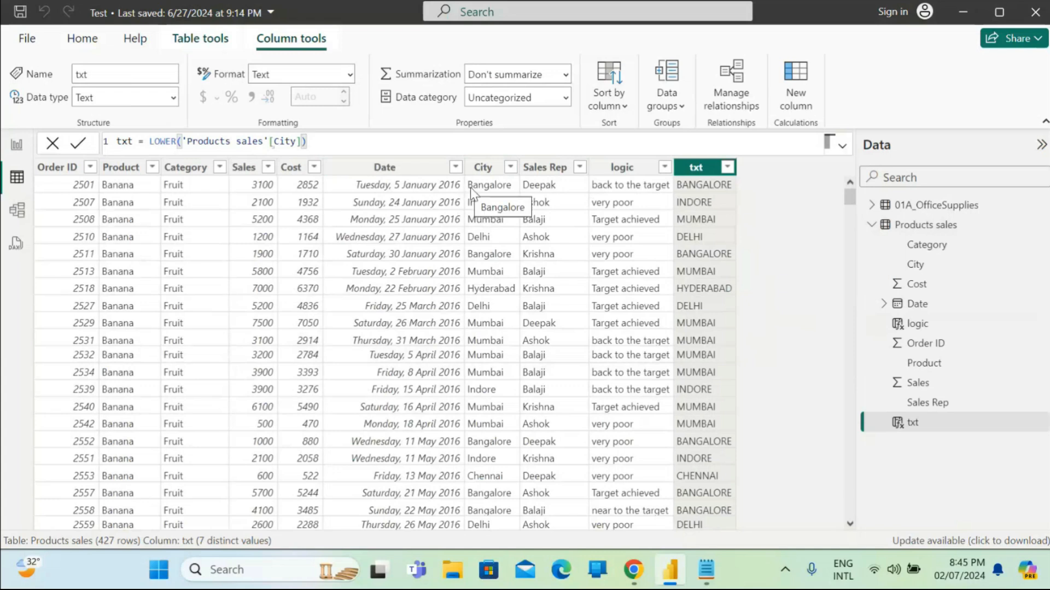
{"action": "key", "text": "Return"}
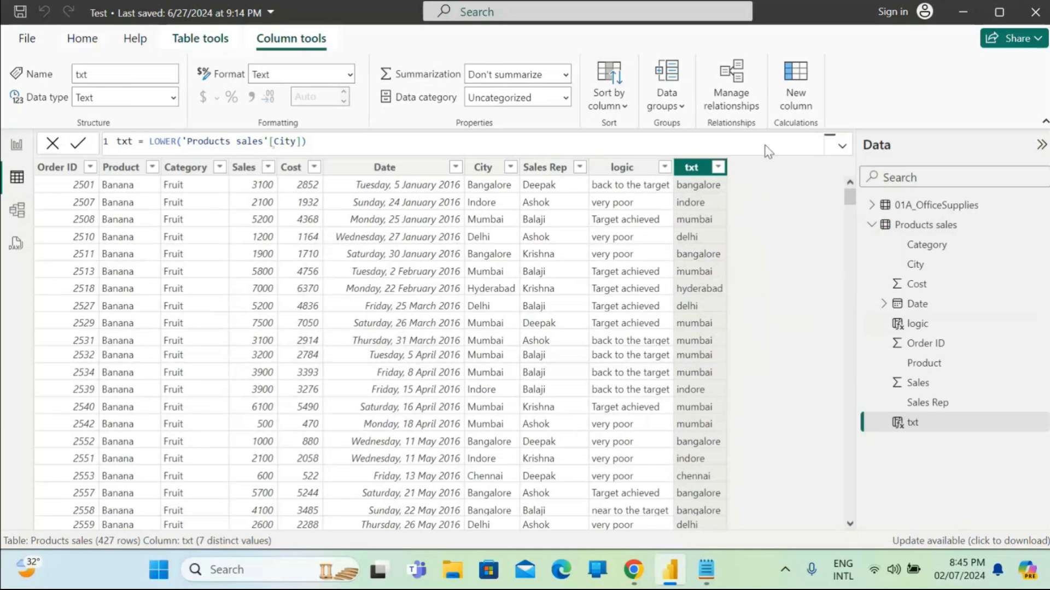
Replace the txt column's formula with CONCATENATE('Products sales'[City],'Products sales'[Sales Rep]) to join city and sales rep.
{"action": "left_click", "coordinate": [324, 143]}
{"action": "key", "text": "BackSpace"}
{"action": "key", "text": "BackSpace"}
{"action": "key", "text": "BackSpace"}
{"action": "key", "text": "BackSpace"}
{"action": "key", "text": "BackSpace"}
{"action": "key", "text": "BackSpace"}
{"action": "key", "text": "BackSpace"}
{"action": "key", "text": "BackSpace"}
{"action": "key", "text": "BackSpace"}
{"action": "key", "text": "BackSpace"}
{"action": "key", "text": "BackSpace"}
{"action": "key", "text": "BackSpace"}
{"action": "key", "text": "BackSpace"}
{"action": "key", "text": "BackSpace"}
{"action": "key", "text": "BackSpace"}
{"action": "key", "text": "BackSpace"}
{"action": "key", "text": "BackSpace"}
{"action": "key", "text": "BackSpace"}
{"action": "key", "text": "BackSpace"}
{"action": "key", "text": "BackSpace"}
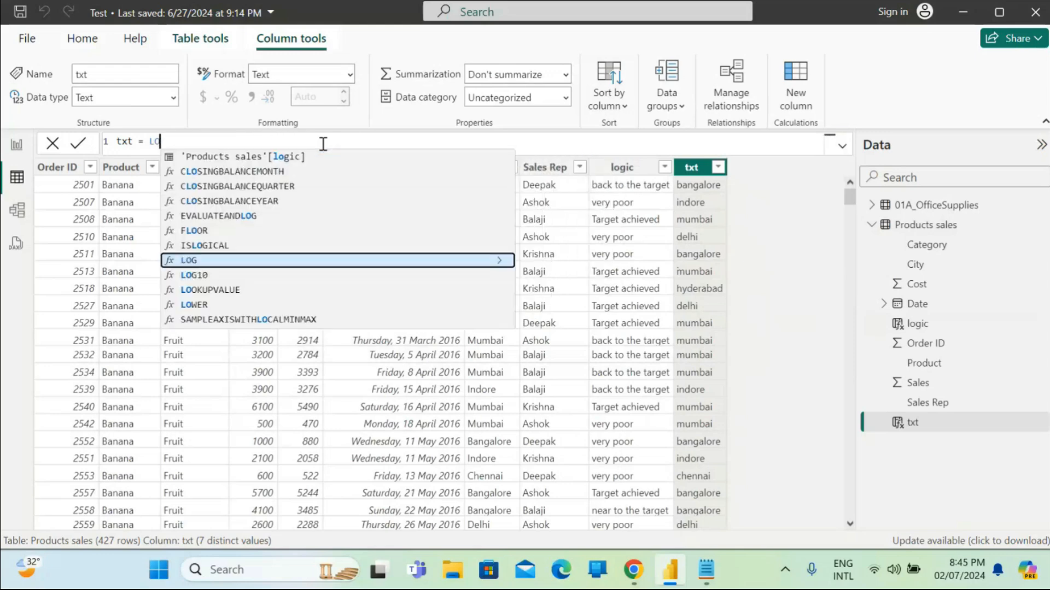
{"action": "key", "text": "BackSpace"}
{"action": "key", "text": "BackSpace"}
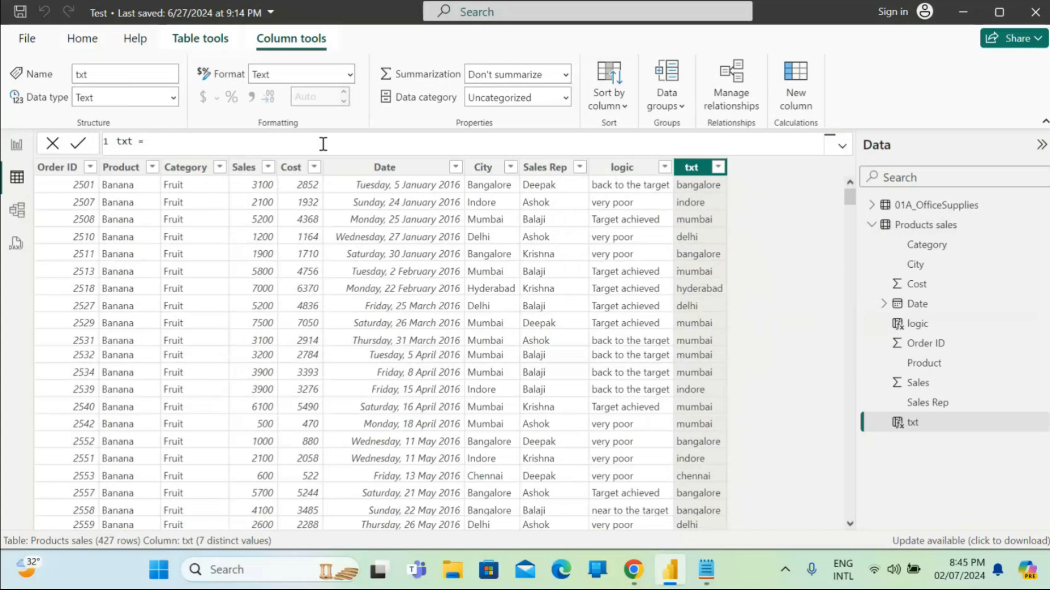
{"action": "type", "text": "con"}
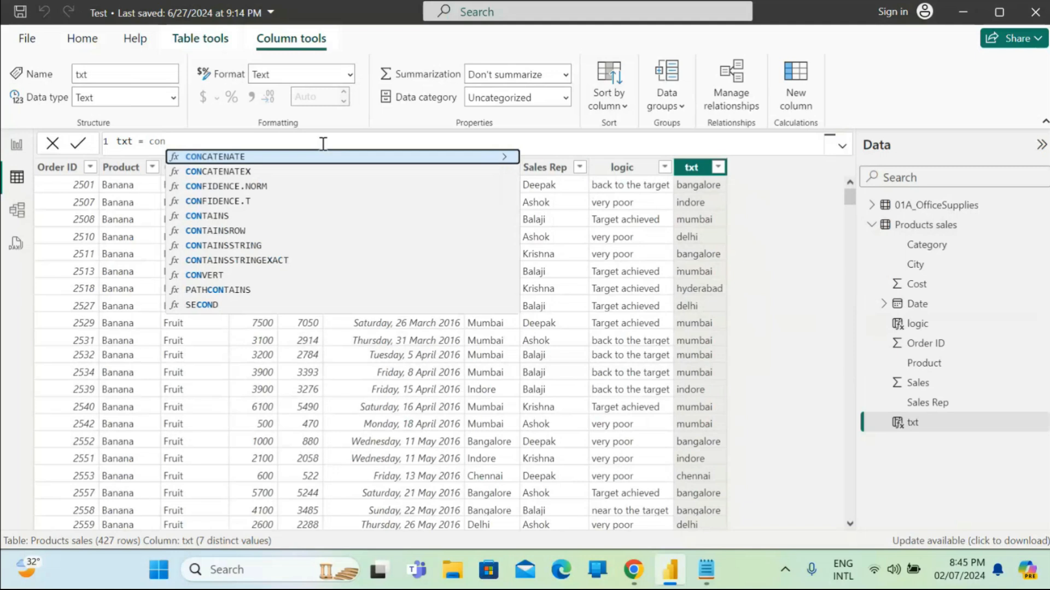
{"action": "key", "text": "Tab"}
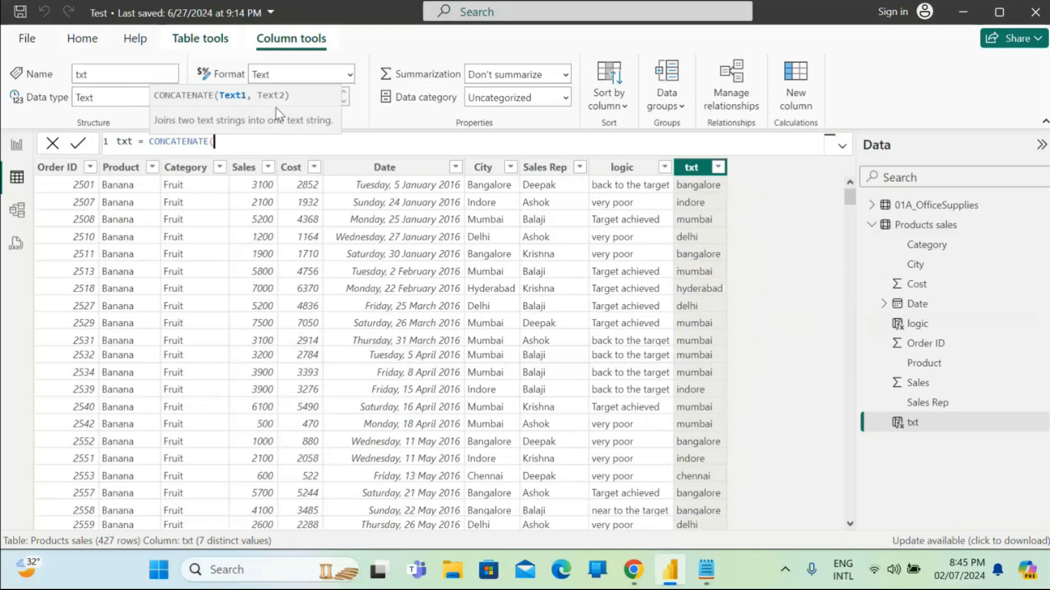
{"action": "type", "text": "city"}
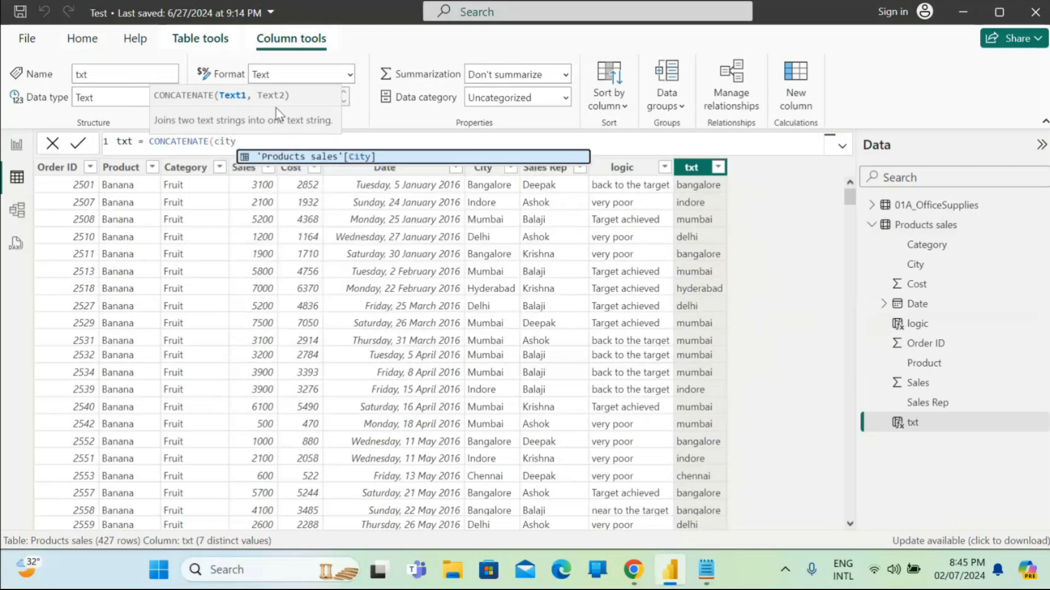
{"action": "key", "text": "Tab"}
{"action": "type", "text": ","}
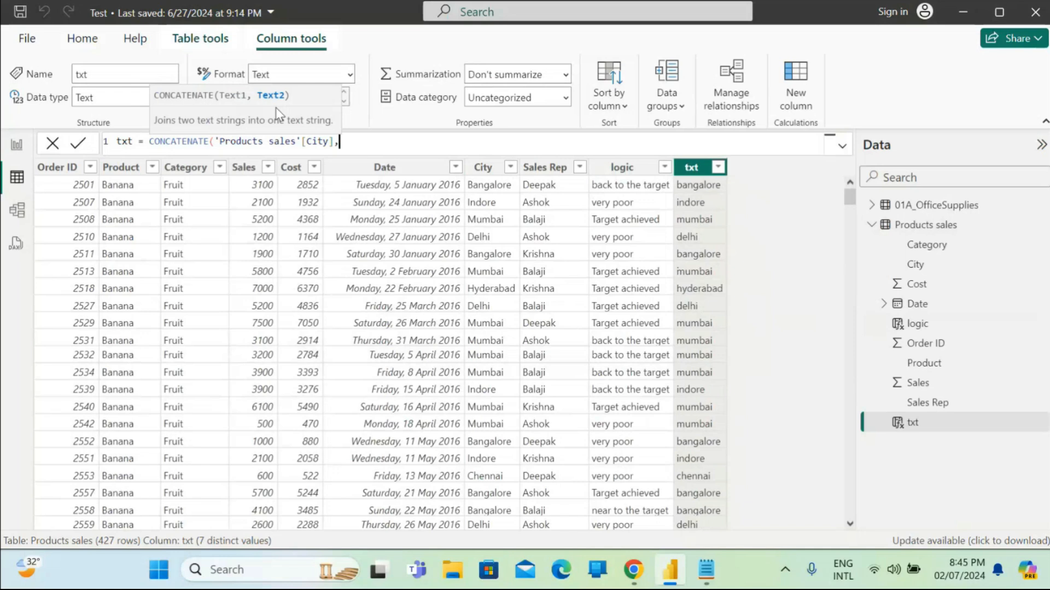
{"action": "type", "text": "sale"}
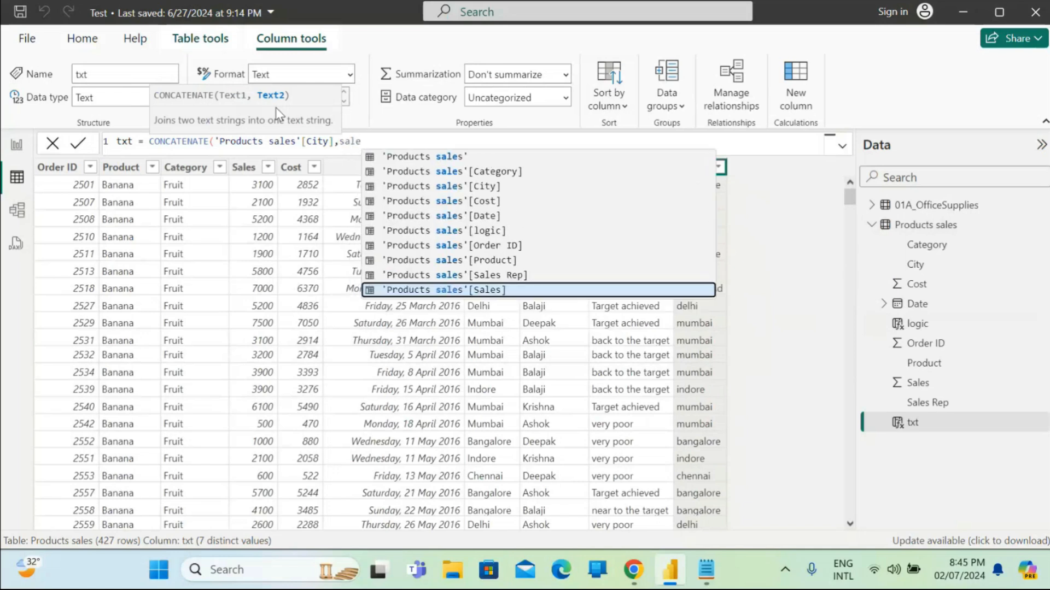
{"action": "key", "text": "Up"}
{"action": "key", "text": "Tab"}
{"action": "type", "text": ")"}
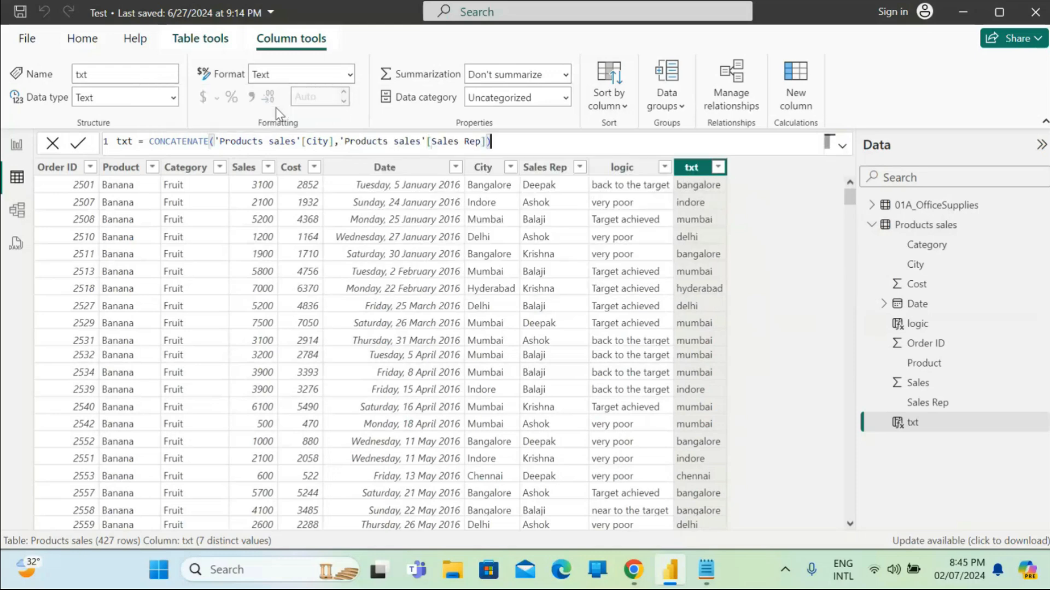
{"action": "key", "text": "Return"}
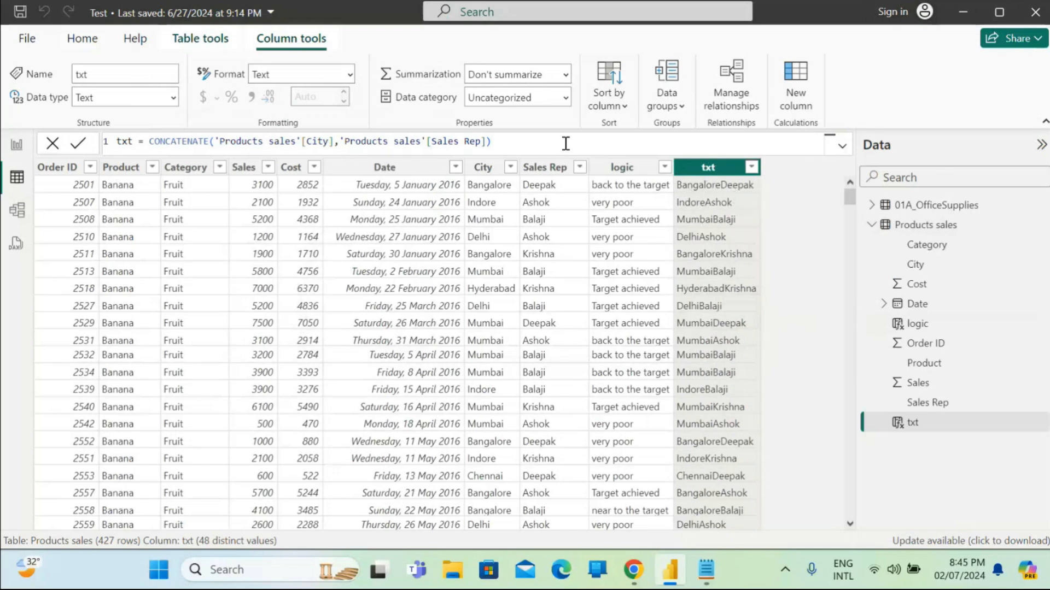
Nest a second CONCATENATE as the formula's second argument, joining 'Products sales'[Sales Rep] and 'Products sales'[Product] to the city.
{"action": "left_click", "coordinate": [529, 144]}
{"action": "key", "text": "BackSpace"}
{"action": "type", "text": ","}
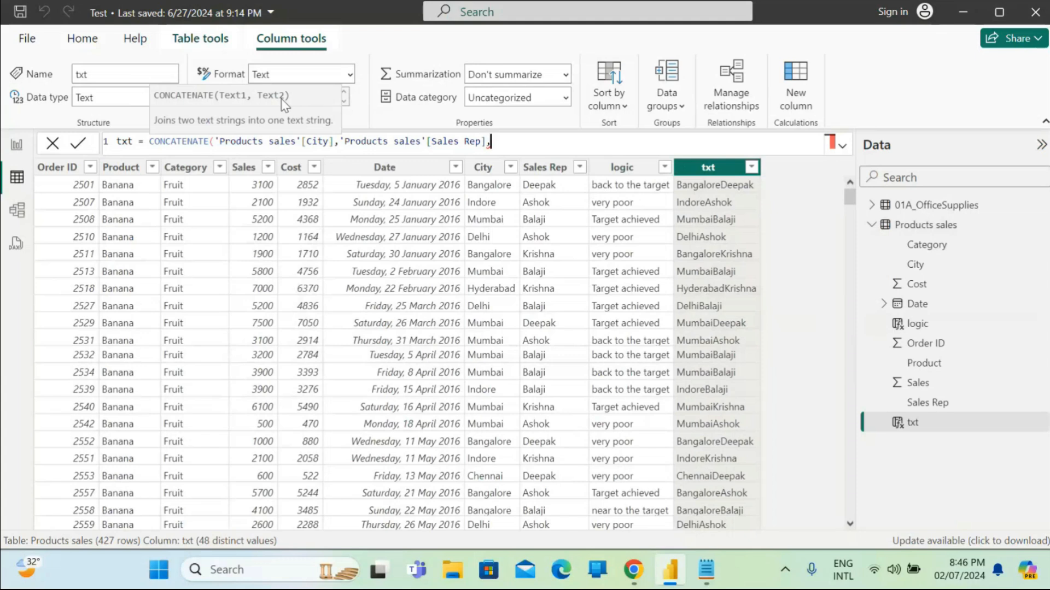
{"action": "key", "text": "BackSpace"}
{"action": "key", "text": "BackSpace"}
{"action": "key", "text": "BackSpace"}
{"action": "key", "text": "BackSpace"}
{"action": "key", "text": "BackSpace"}
{"action": "key", "text": "BackSpace"}
{"action": "key", "text": "BackSpace"}
{"action": "key", "text": "BackSpace"}
{"action": "key", "text": "BackSpace"}
{"action": "key", "text": "BackSpace"}
{"action": "key", "text": "BackSpace"}
{"action": "key", "text": "BackSpace"}
{"action": "key", "text": "BackSpace"}
{"action": "key", "text": "BackSpace"}
{"action": "key", "text": "BackSpace"}
{"action": "key", "text": "BackSpace"}
{"action": "key", "text": "BackSpace"}
{"action": "key", "text": "BackSpace"}
{"action": "key", "text": "BackSpace"}
{"action": "key", "text": "BackSpace"}
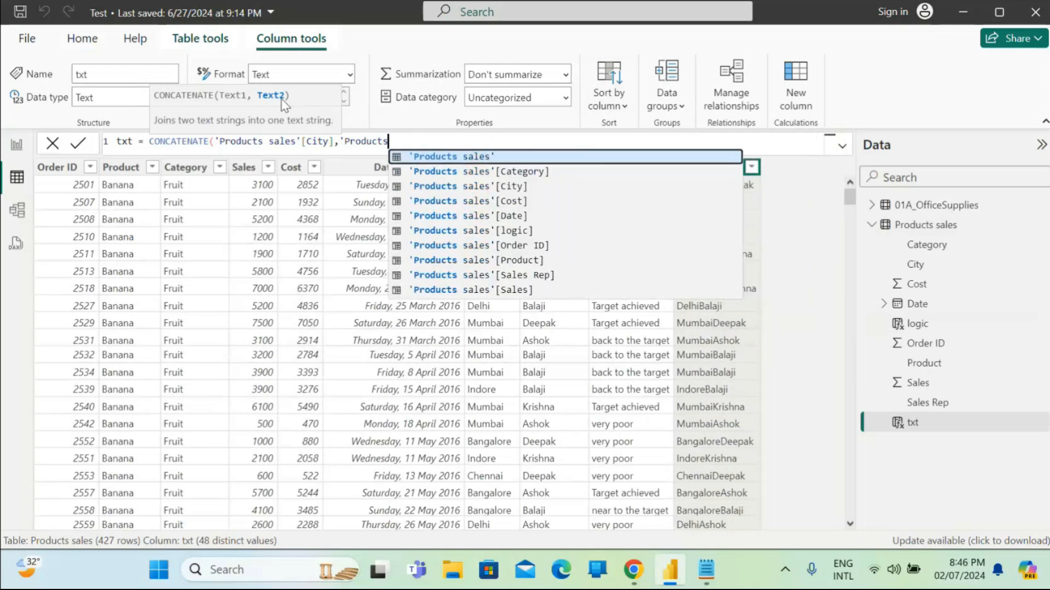
{"action": "key", "text": "BackSpace"}
{"action": "key", "text": "BackSpace"}
{"action": "key", "text": "BackSpace"}
{"action": "key", "text": "BackSpace"}
{"action": "key", "text": "BackSpace"}
{"action": "key", "text": "BackSpace"}
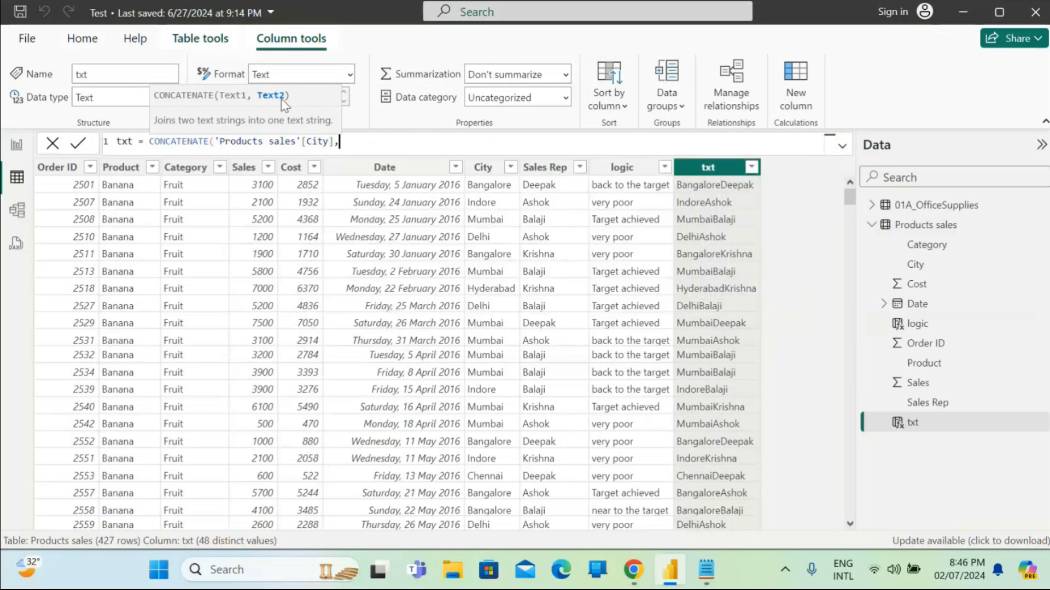
{"action": "type", "text": "CONCATENATE("}
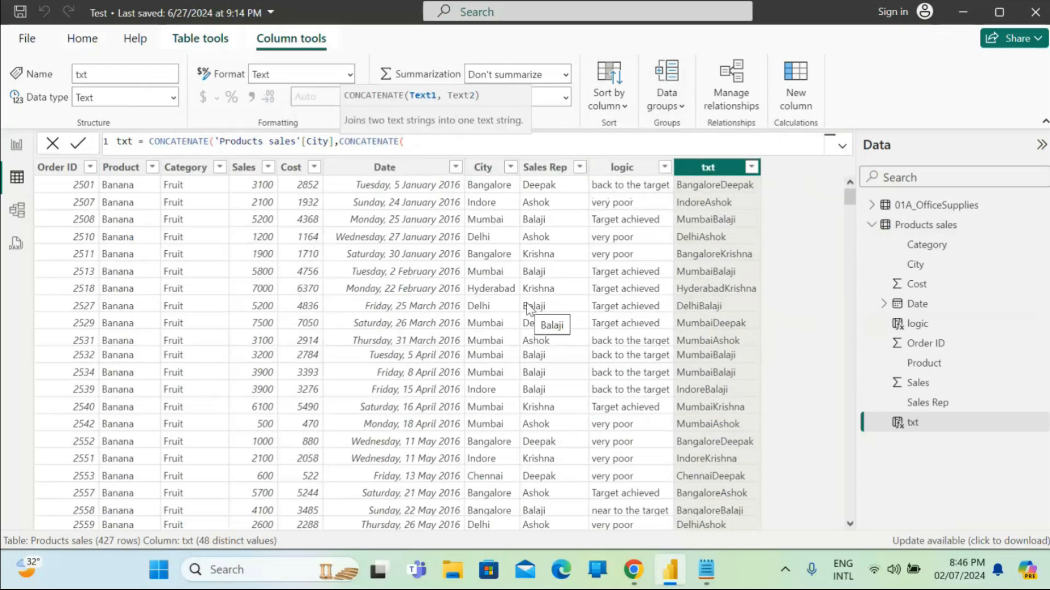
{"action": "type", "text": "sal"}
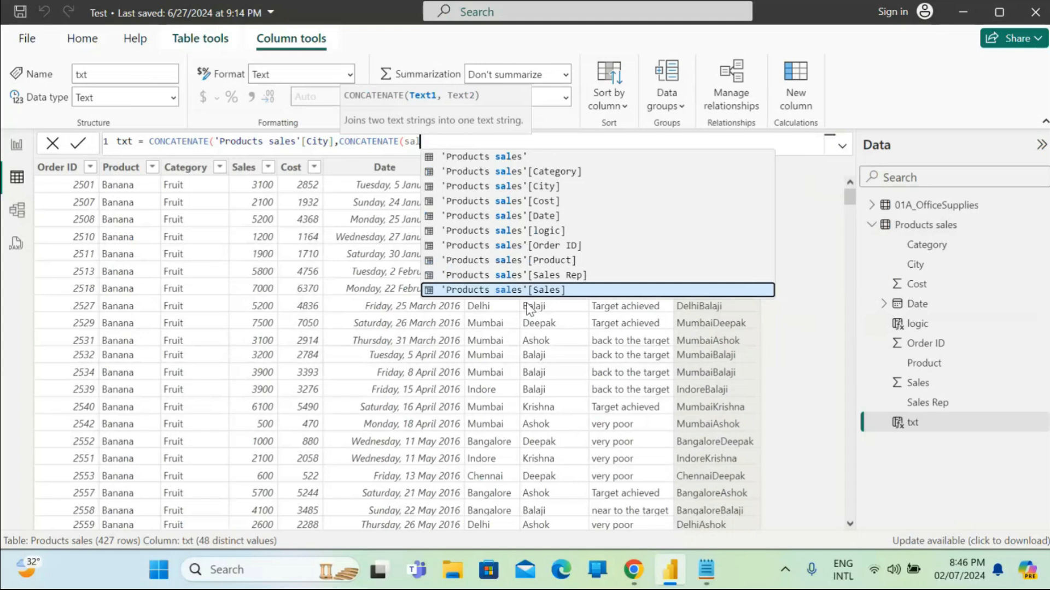
{"action": "key", "text": "Up"}
{"action": "key", "text": "Tab"}
{"action": "type", "text": ",pro"}
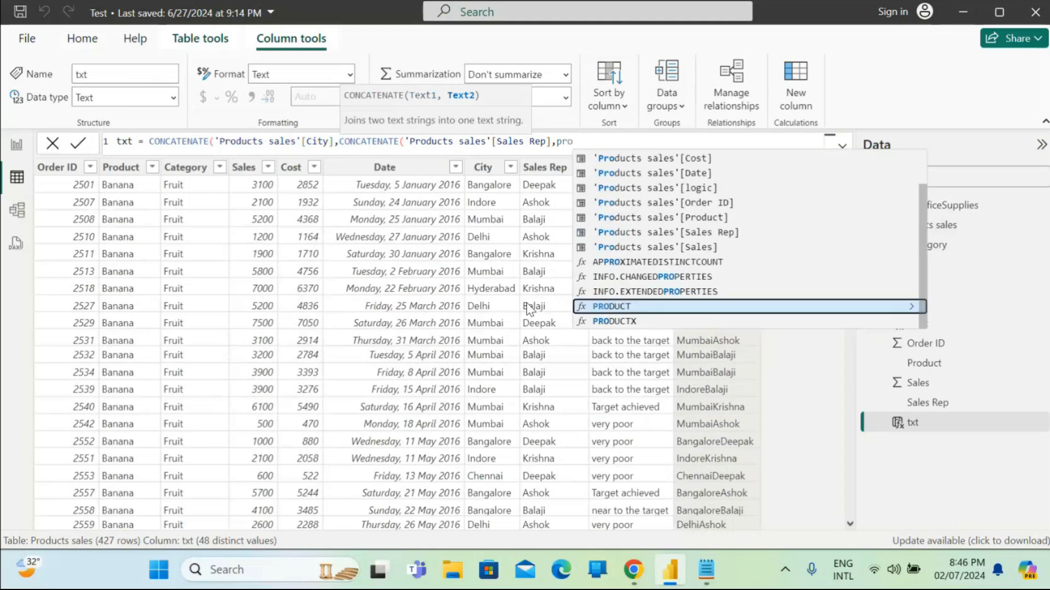
{"action": "key", "text": "Up"}
{"action": "key", "text": "Up"}
{"action": "key", "text": "Up"}
{"action": "key", "text": "Up"}
{"action": "key", "text": "Up"}
{"action": "key", "text": "Up"}
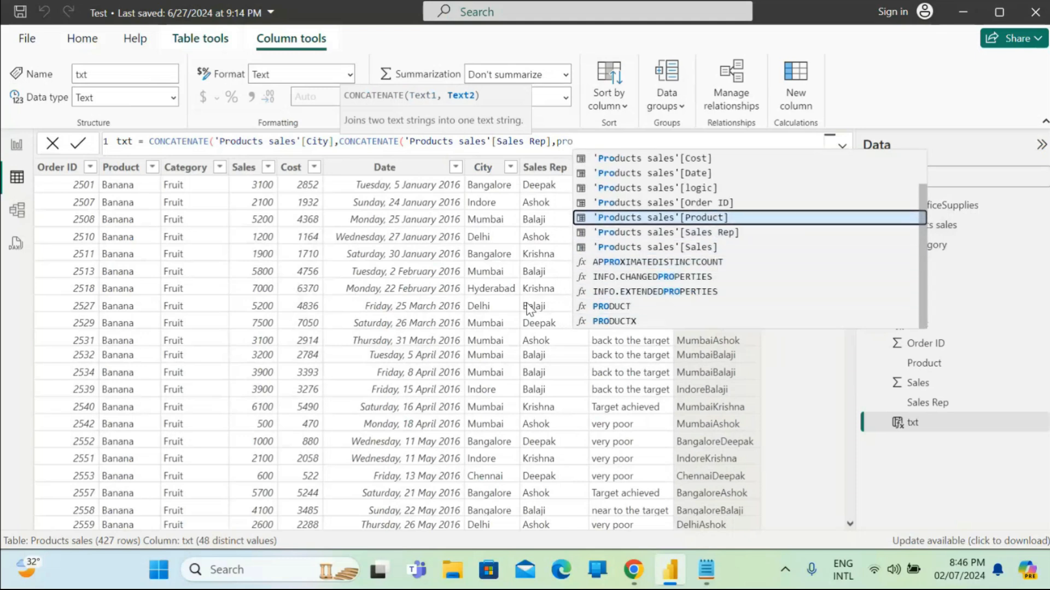
{"action": "key", "text": "Tab"}
{"action": "type", "text": ")"}
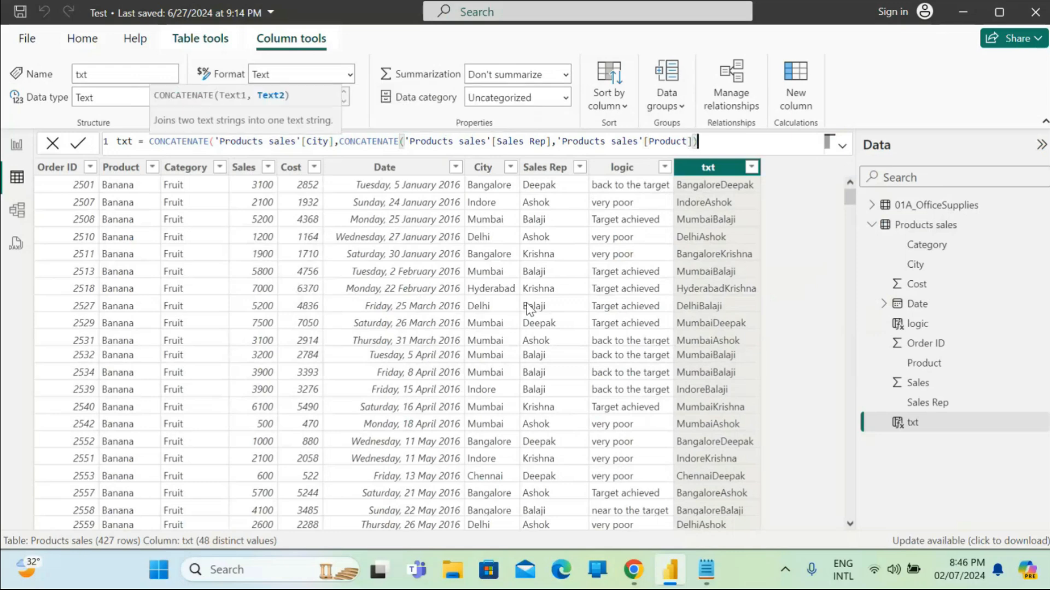
{"action": "key", "text": "Return"}
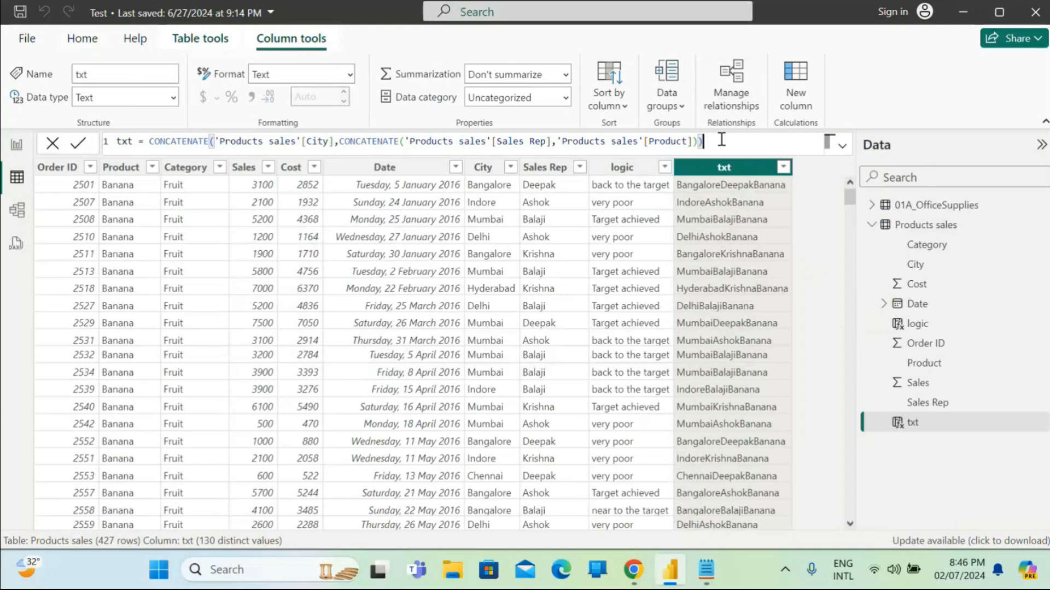
Replace the txt column's formula with REPLACE('Products sales'[City],0,4,"hello").
{"action": "key", "text": "BackSpace"}
{"action": "key", "text": "BackSpace"}
{"action": "key", "text": "BackSpace"}
{"action": "key", "text": "BackSpace"}
{"action": "key", "text": "BackSpace"}
{"action": "key", "text": "BackSpace"}
{"action": "key", "text": "BackSpace"}
{"action": "key", "text": "BackSpace"}
{"action": "key", "text": "BackSpace"}
{"action": "key", "text": "BackSpace"}
{"action": "key", "text": "BackSpace"}
{"action": "key", "text": "BackSpace"}
{"action": "key", "text": "BackSpace"}
{"action": "key", "text": "BackSpace"}
{"action": "key", "text": "BackSpace"}
{"action": "key", "text": "BackSpace"}
{"action": "key", "text": "BackSpace"}
{"action": "key", "text": "BackSpace"}
{"action": "key", "text": "BackSpace"}
{"action": "key", "text": "BackSpace"}
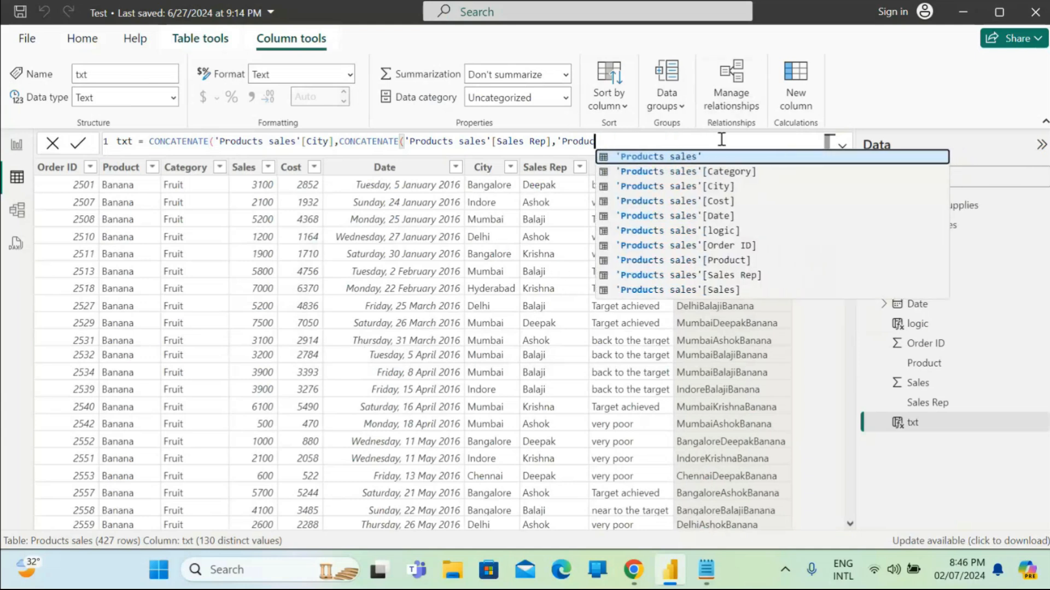
{"action": "key", "text": "BackSpace"}
{"action": "key", "text": "BackSpace"}
{"action": "key", "text": "BackSpace"}
{"action": "key", "text": "BackSpace"}
{"action": "key", "text": "BackSpace"}
{"action": "key", "text": "BackSpace"}
{"action": "key", "text": "BackSpace"}
{"action": "key", "text": "BackSpace"}
{"action": "key", "text": "BackSpace"}
{"action": "key", "text": "BackSpace"}
{"action": "key", "text": "BackSpace"}
{"action": "key", "text": "BackSpace"}
{"action": "key", "text": "BackSpace"}
{"action": "key", "text": "BackSpace"}
{"action": "key", "text": "BackSpace"}
{"action": "key", "text": "BackSpace"}
{"action": "key", "text": "BackSpace"}
{"action": "key", "text": "BackSpace"}
{"action": "key", "text": "BackSpace"}
{"action": "key", "text": "BackSpace"}
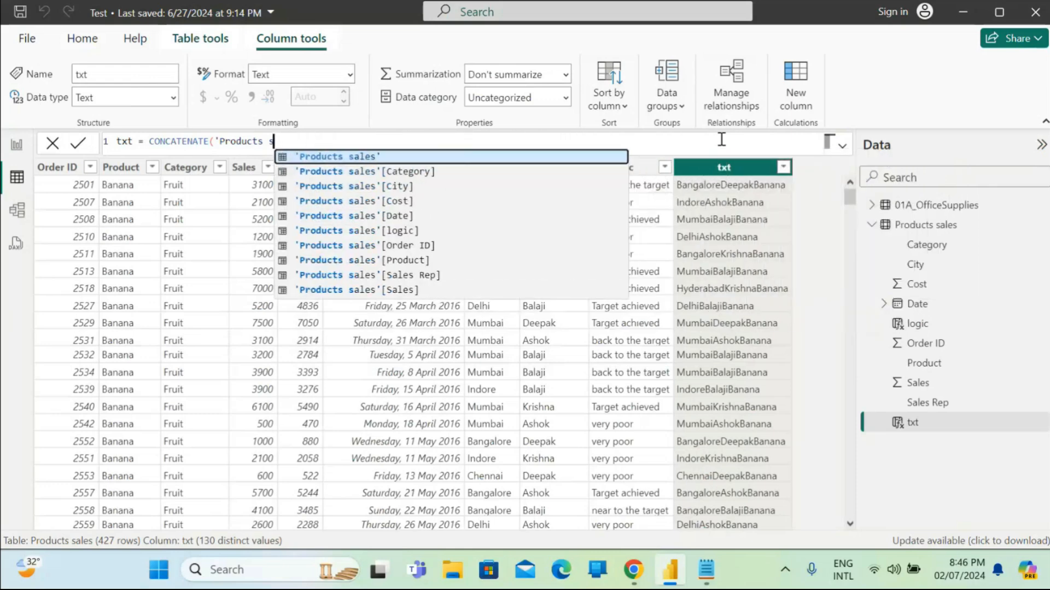
{"action": "key", "text": "BackSpace"}
{"action": "key", "text": "BackSpace"}
{"action": "key", "text": "BackSpace"}
{"action": "key", "text": "BackSpace"}
{"action": "key", "text": "BackSpace"}
{"action": "key", "text": "BackSpace"}
{"action": "key", "text": "BackSpace"}
{"action": "key", "text": "BackSpace"}
{"action": "key", "text": "BackSpace"}
{"action": "key", "text": "BackSpace"}
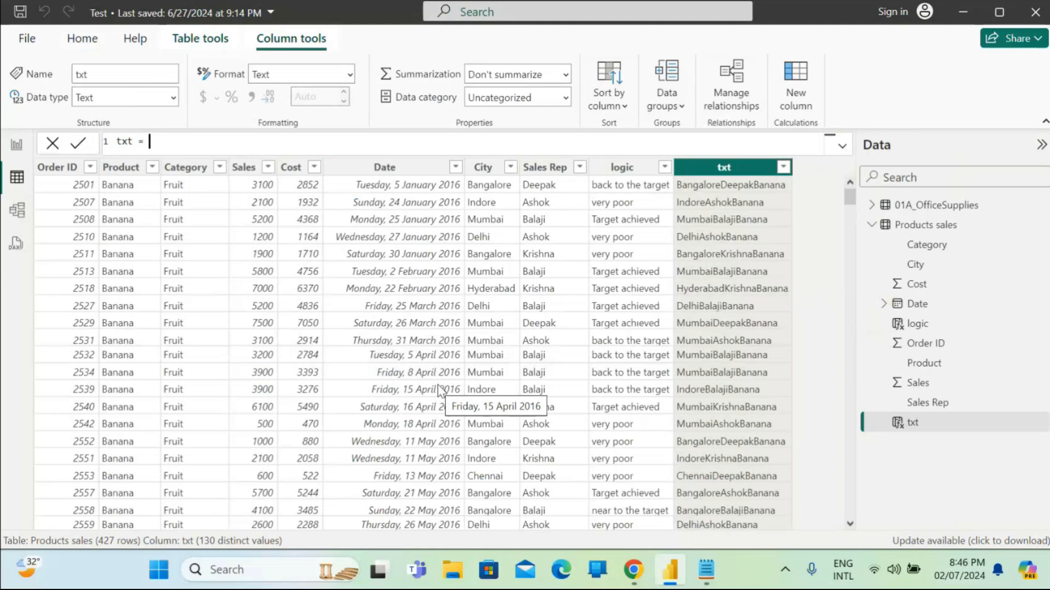
{"action": "type", "text": "re"}
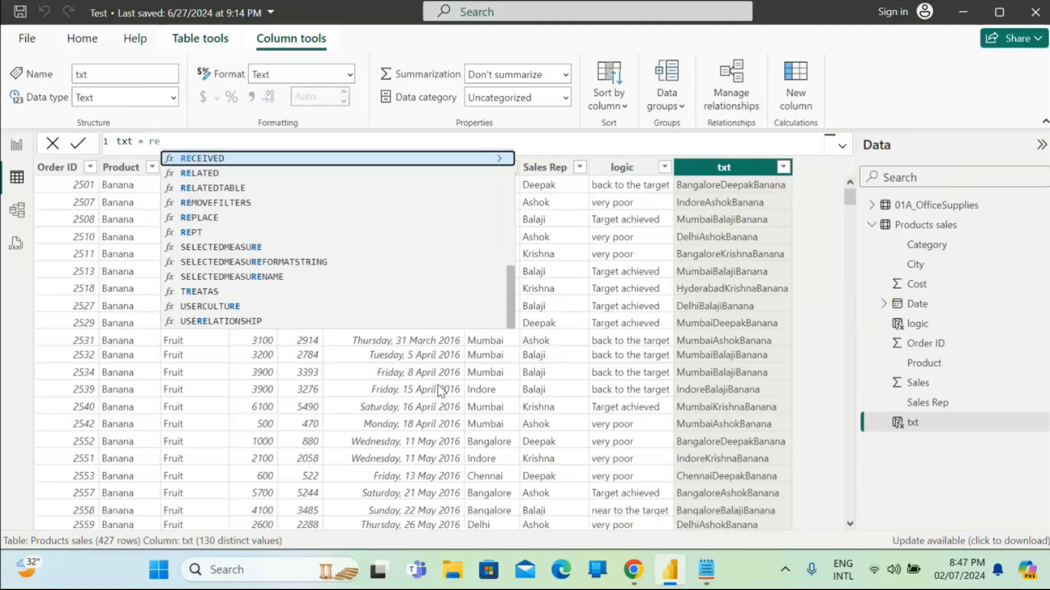
{"action": "type", "text": "pla"}
{"action": "key", "text": "Tab"}
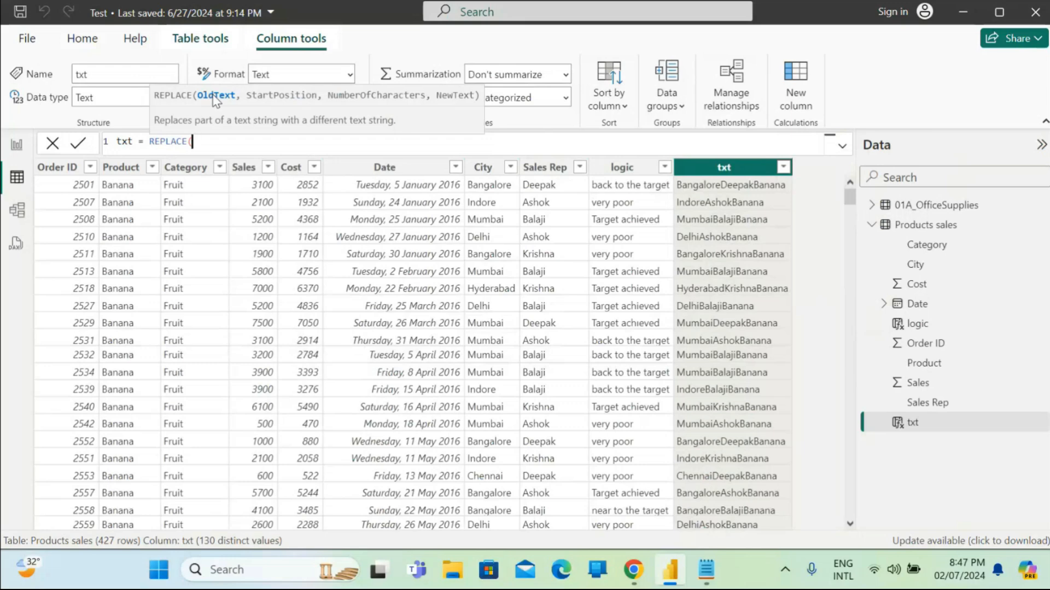
{"action": "type", "text": "city"}
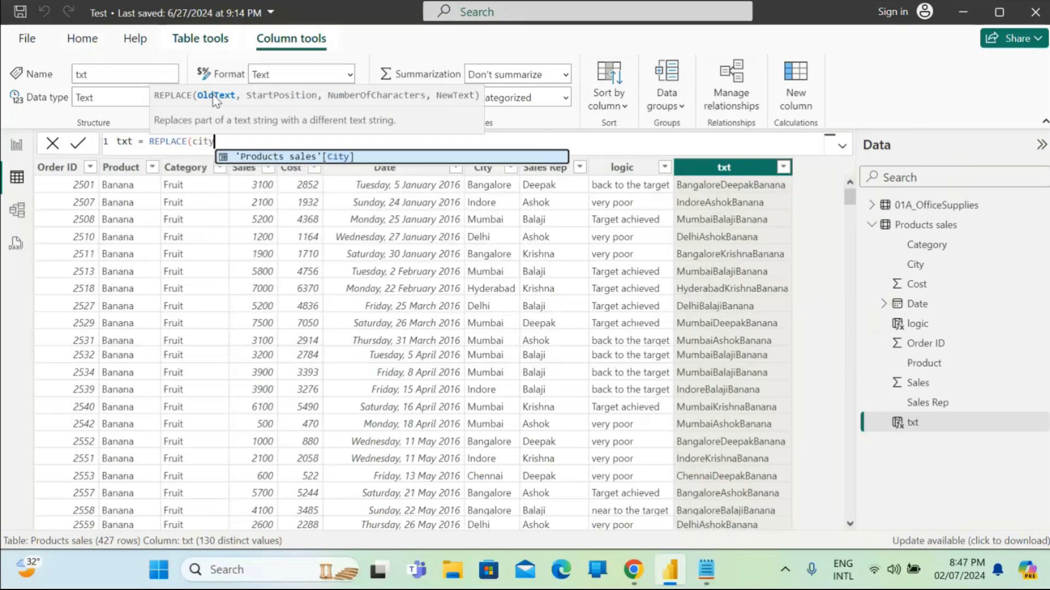
{"action": "key", "text": "Tab"}
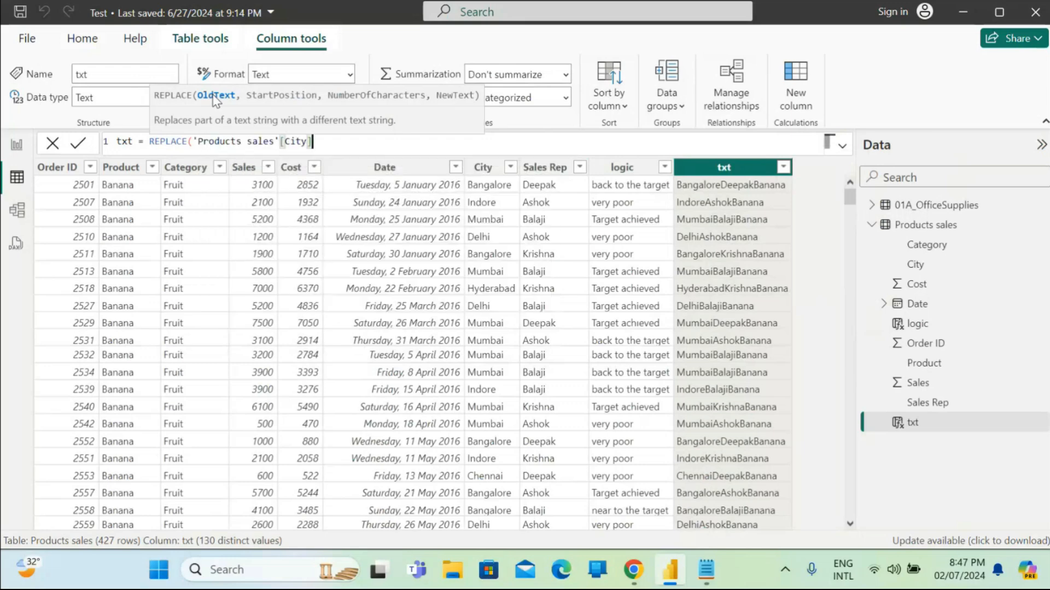
{"action": "type", "text": ","}
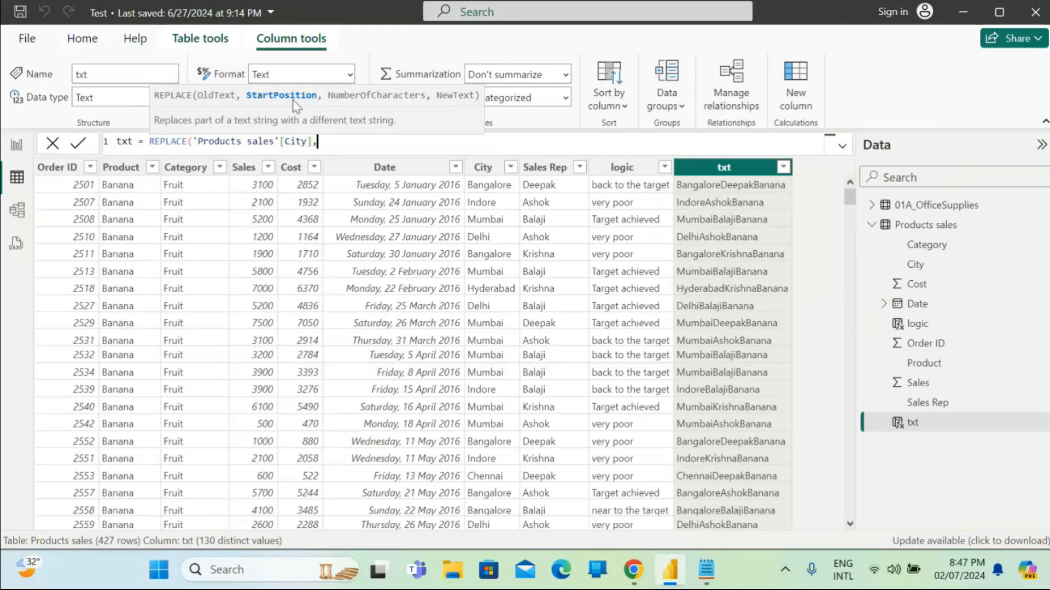
{"action": "type", "text": "1,"}
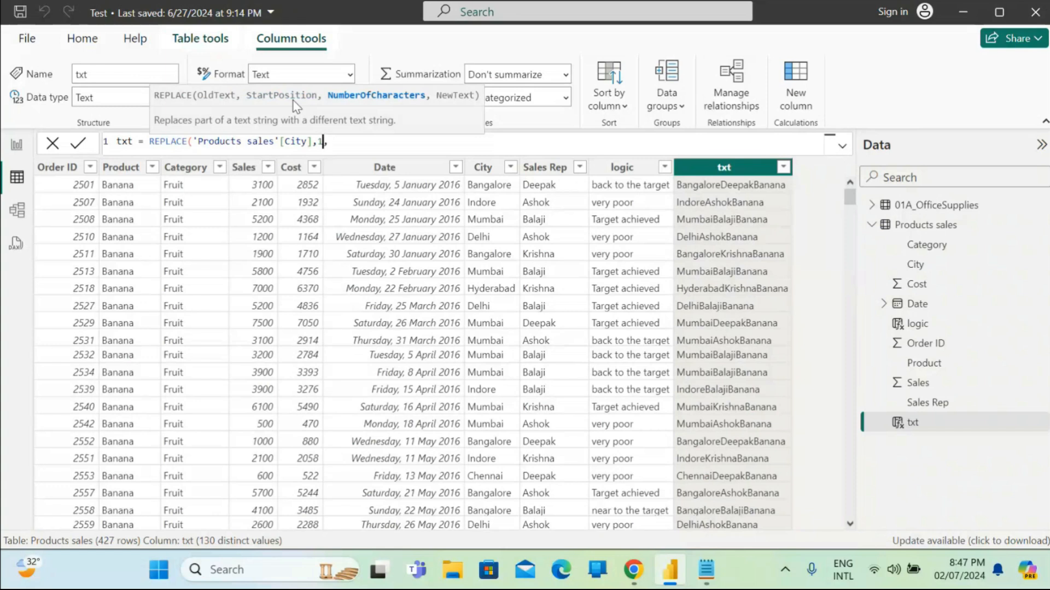
{"action": "type", "text": "0"}
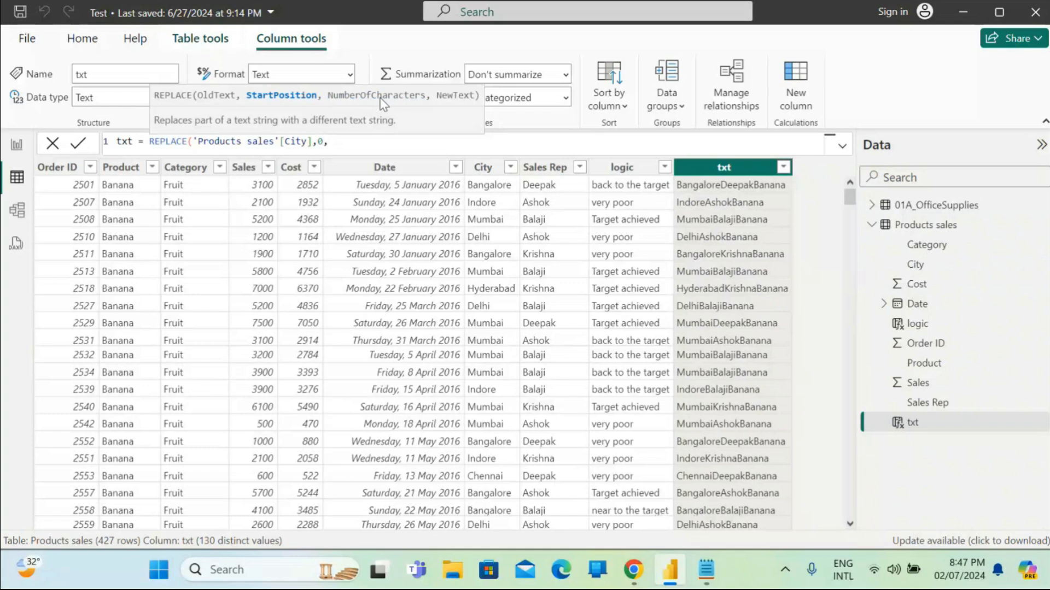
{"action": "type", "text": ","}
{"action": "type", "text": "\"h"}
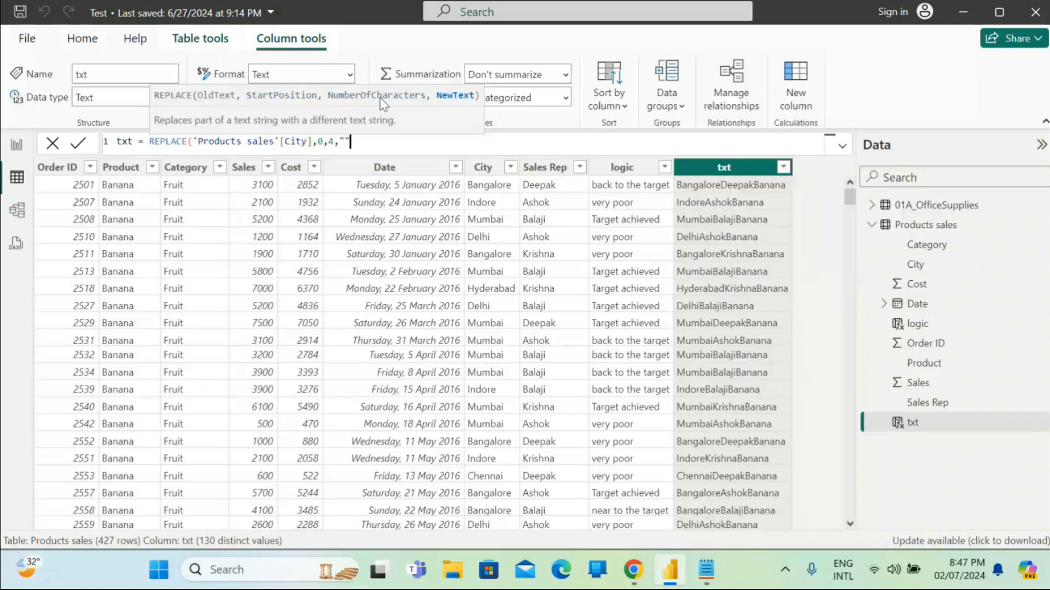
{"action": "type", "text": "ee"}
{"action": "key", "text": "BackSpace"}
{"action": "type", "text": "llo\")"}
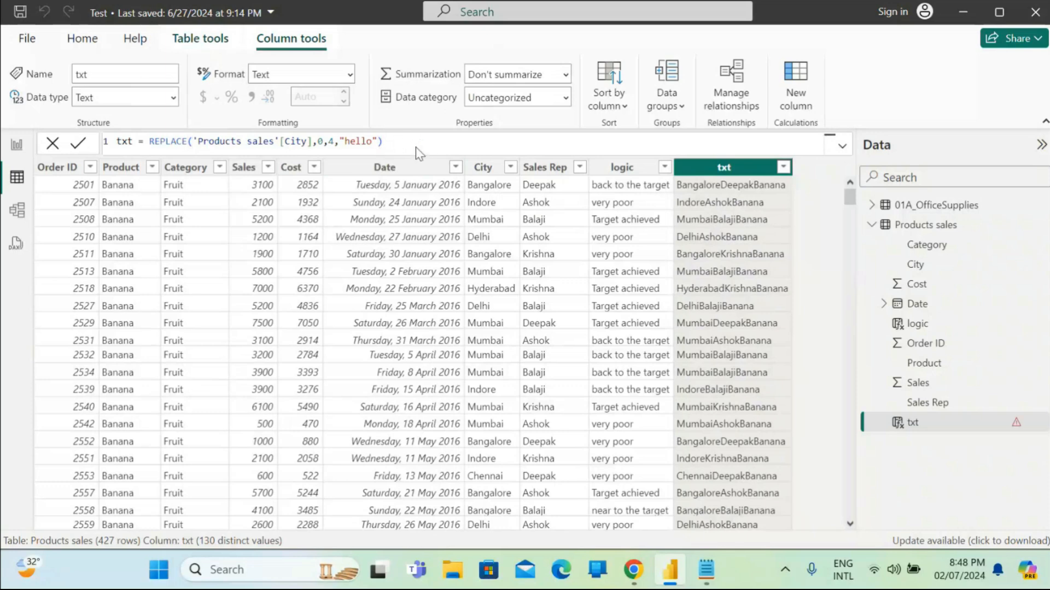
{"action": "key", "text": "Return"}
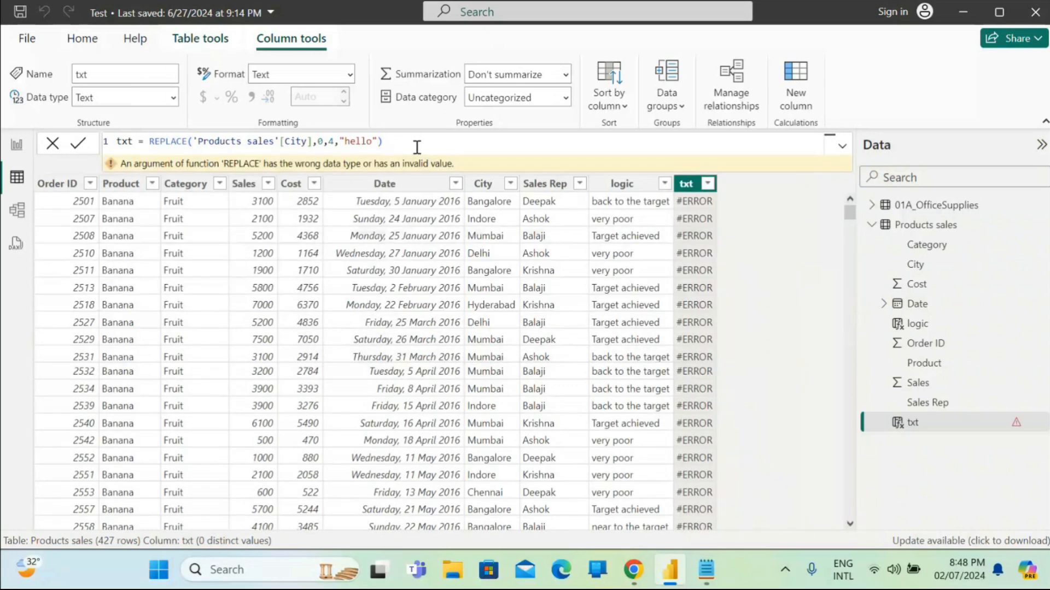
Set the start position in the txt column's REPLACE formula to 1.
{"action": "left_click", "coordinate": [323, 141]}
{"action": "key", "text": "Delete"}
{"action": "type", "text": "1"}
{"action": "key", "text": "Return"}
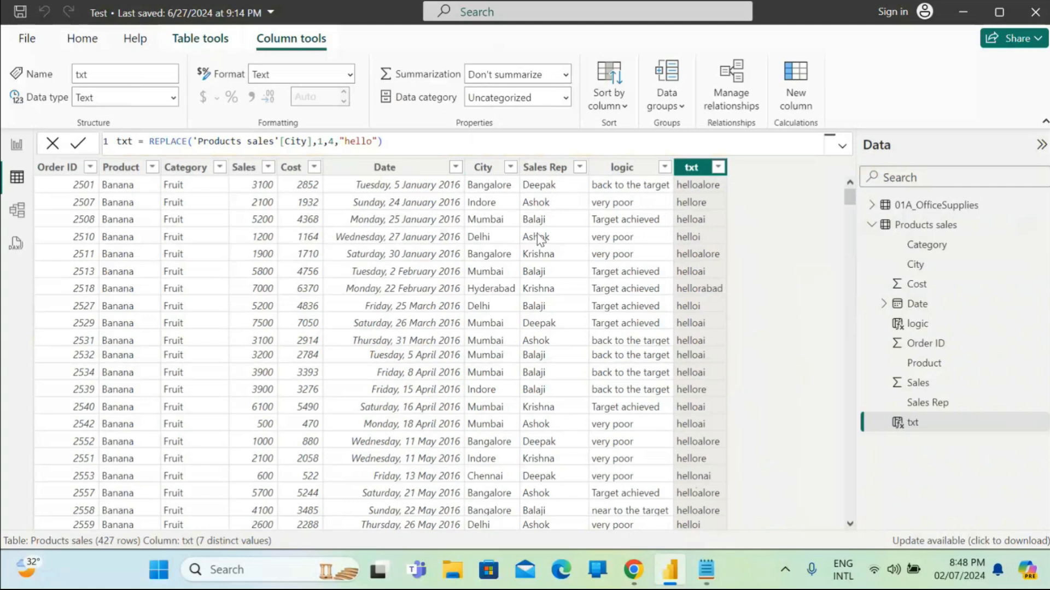
Set the number of characters in the REPLACE formula to 0 so that "hello" is inserted before each city name.
{"action": "left_click", "coordinate": [335, 141]}
{"action": "key", "text": "BackSpace"}
{"action": "type", "text": "0"}
{"action": "left_click", "coordinate": [421, 142]}
{"action": "key", "text": "Return"}
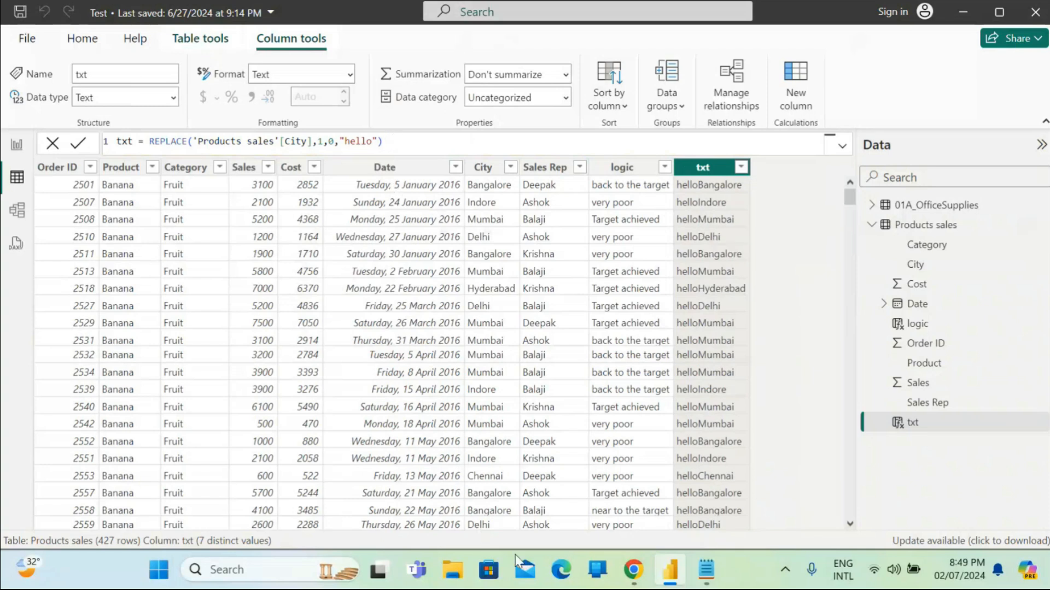
Switch to the DAX Expression notes in Notepad to check the list of text functions.
{"action": "left_click", "coordinate": [706, 570]}
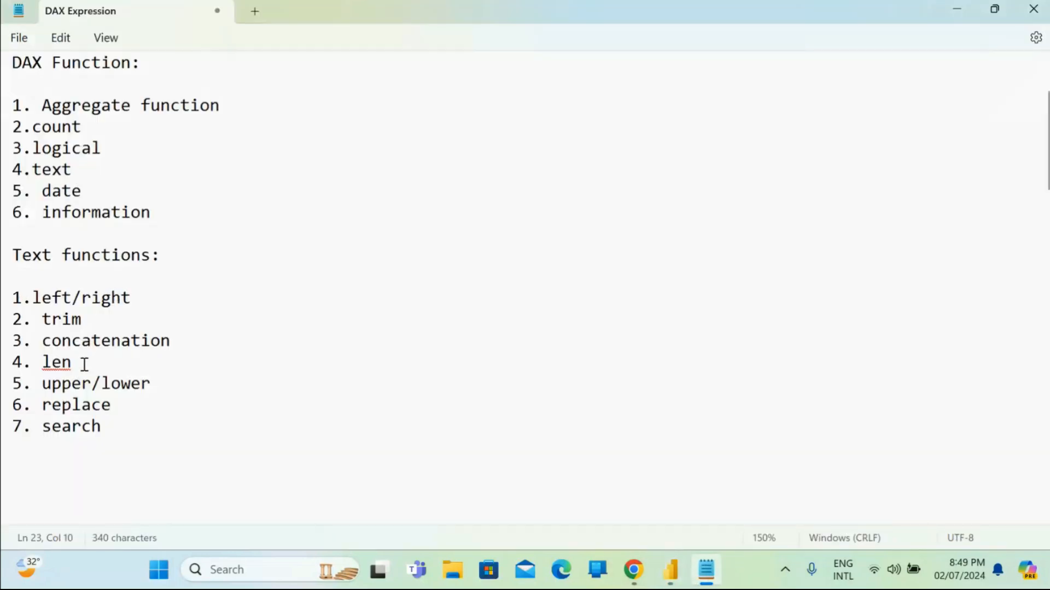
Switch to Power BI Desktop and replace the REPLACE expression in the txt column's formula with the start of a SEARCH function.
{"action": "left_click", "coordinate": [105, 422]}
{"action": "left_click", "coordinate": [670, 572]}
{"action": "left_click", "coordinate": [411, 140]}
{"action": "key", "text": "BackSpace"}
{"action": "key", "text": "BackSpace"}
{"action": "key", "text": "BackSpace"}
{"action": "key", "text": "BackSpace"}
{"action": "key", "text": "BackSpace"}
{"action": "key", "text": "BackSpace"}
{"action": "key", "text": "BackSpace"}
{"action": "key", "text": "BackSpace"}
{"action": "key", "text": "BackSpace"}
{"action": "key", "text": "BackSpace"}
{"action": "key", "text": "BackSpace"}
{"action": "key", "text": "BackSpace"}
{"action": "key", "text": "BackSpace"}
{"action": "key", "text": "BackSpace"}
{"action": "key", "text": "BackSpace"}
{"action": "key", "text": "BackSpace"}
{"action": "key", "text": "BackSpace"}
{"action": "key", "text": "BackSpace"}
{"action": "key", "text": "BackSpace"}
{"action": "key", "text": "BackSpace"}
{"action": "key", "text": "BackSpace"}
{"action": "key", "text": "BackSpace"}
{"action": "key", "text": "BackSpace"}
{"action": "key", "text": "BackSpace"}
{"action": "key", "text": "BackSpace"}
{"action": "key", "text": "BackSpace"}
{"action": "type", "text": "sea"}
{"action": "key", "text": "Tab"}
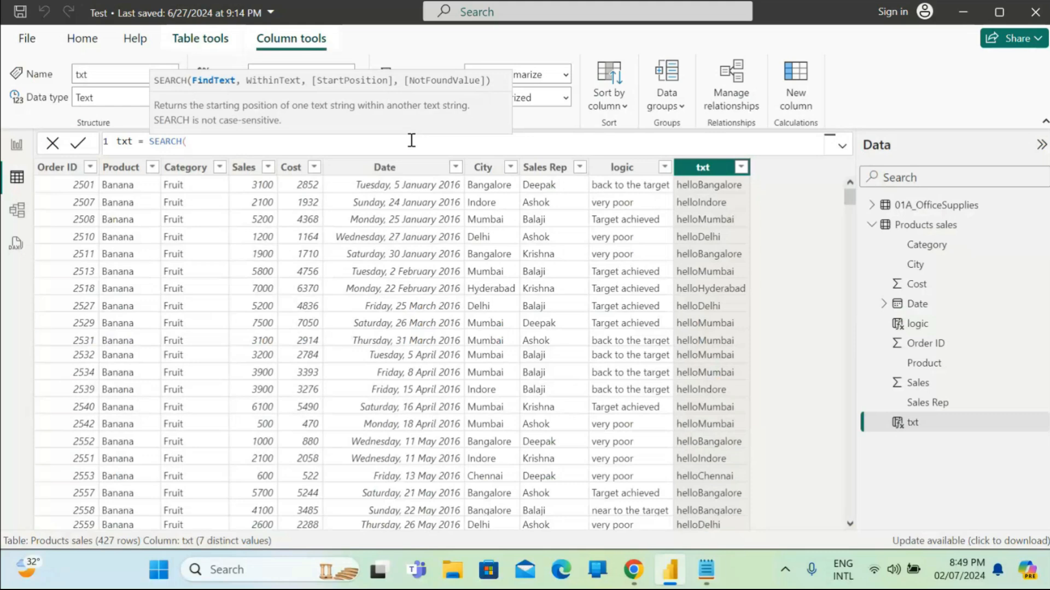
Complete the txt column's formula as SEARCH('Products sales'[City],"Bangalore",1,0) and commit it.
{"action": "type", "text": "city"}
{"action": "key", "text": "Tab"}
{"action": "type", "text": ","}
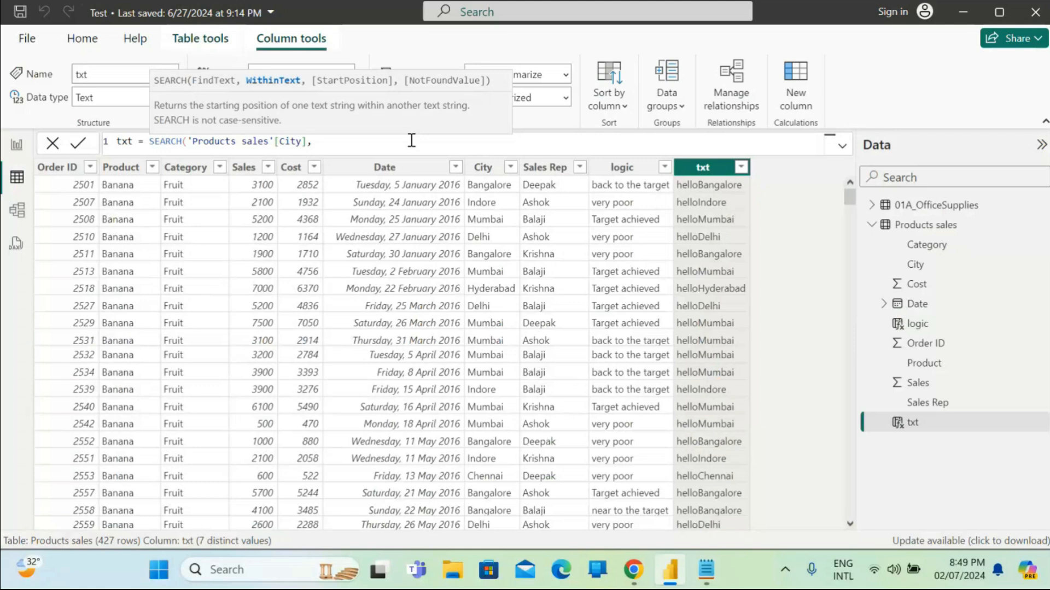
{"action": "type", "text": "\"\""}
{"action": "key", "text": "Left"}
{"action": "type", "text": "ba"}
{"action": "key", "text": "BackSpace"}
{"action": "key", "text": "BackSpace"}
{"action": "type", "text": "Bangalore\",1,"}
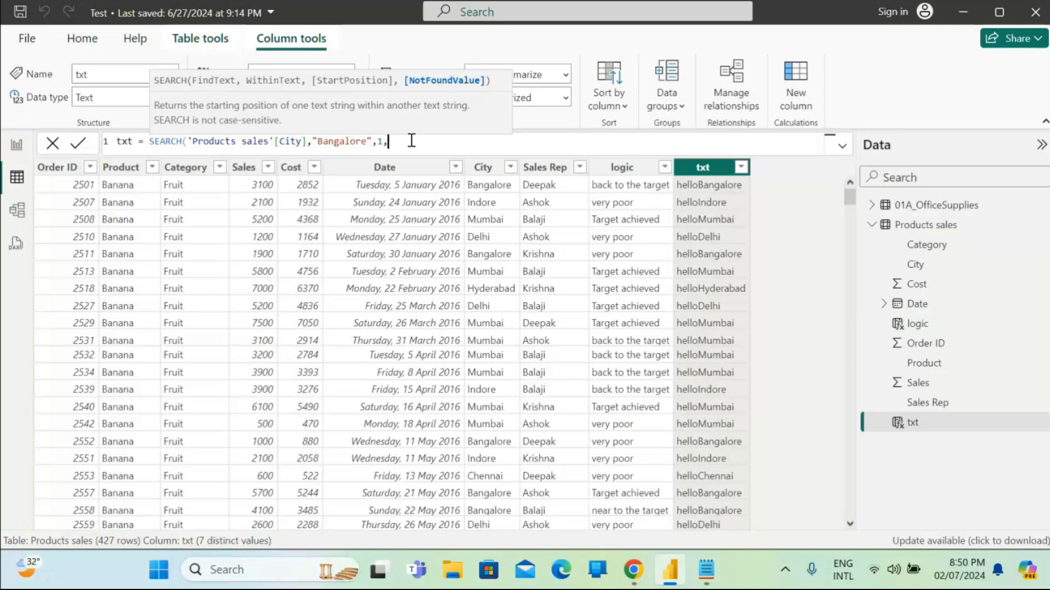
{"action": "type", "text": "0)"}
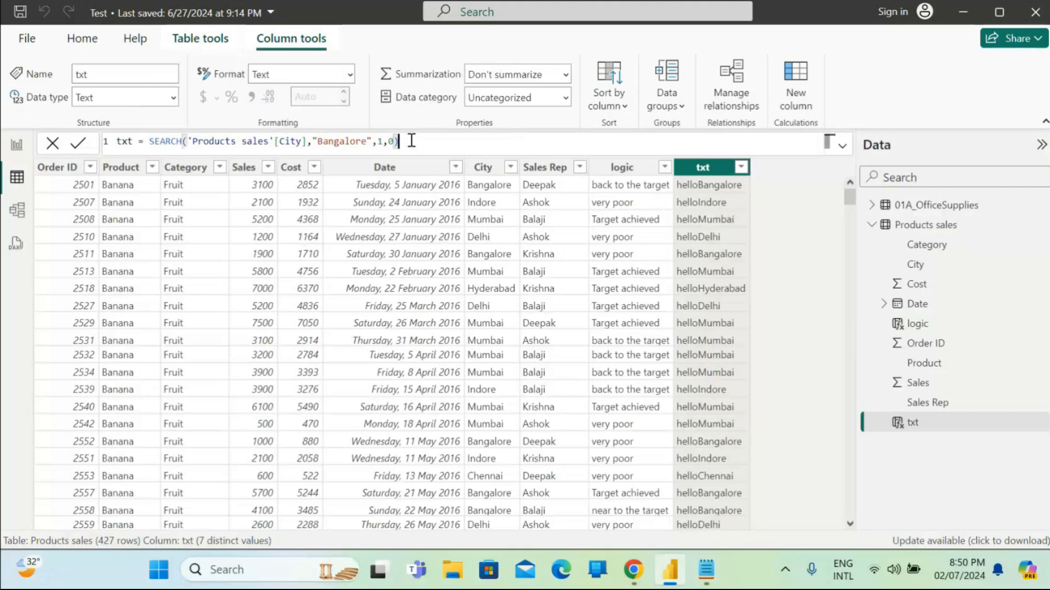
{"action": "key", "text": "Return"}
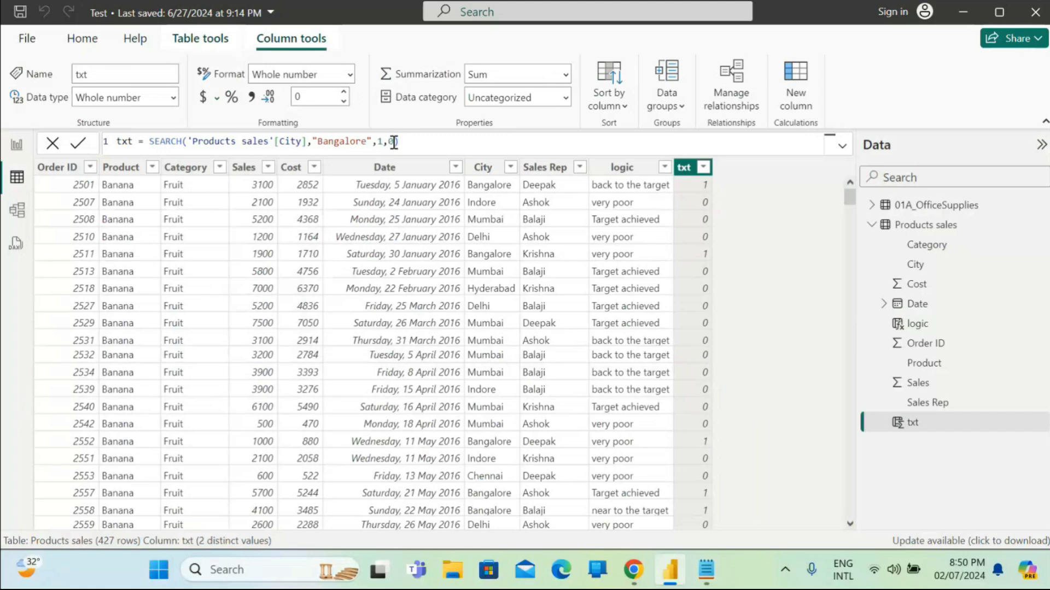
Apply a value filter on the txt column of the Products sales table.
{"action": "left_click", "coordinate": [704, 169]}
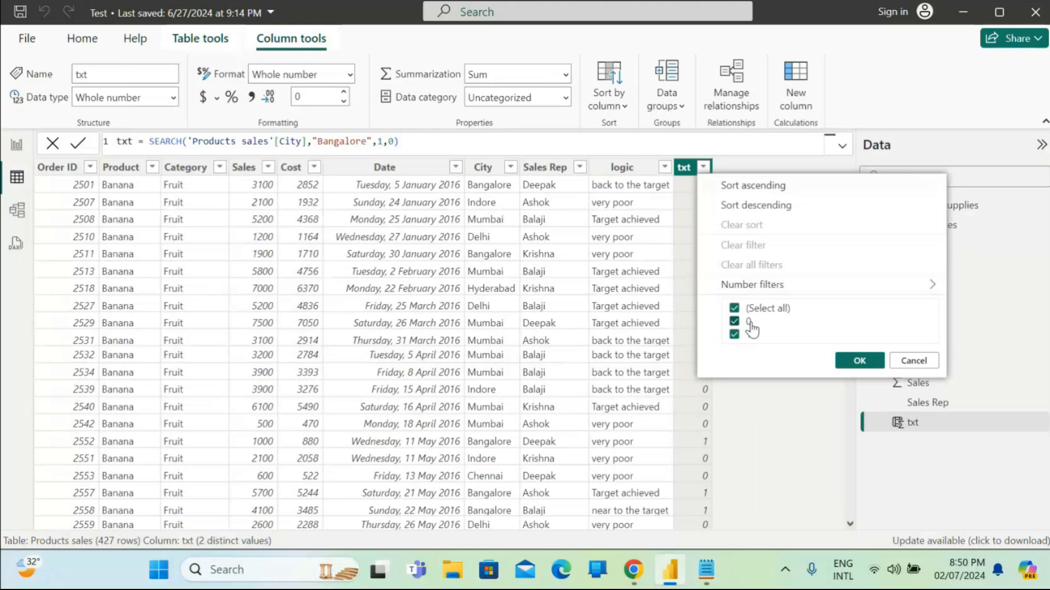
{"action": "left_click", "coordinate": [861, 361]}
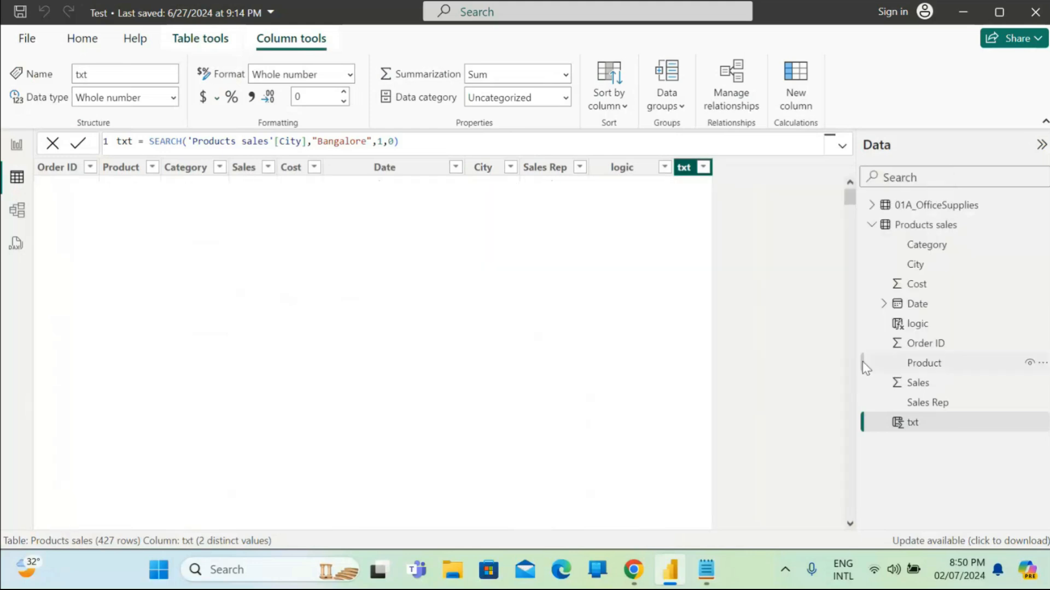